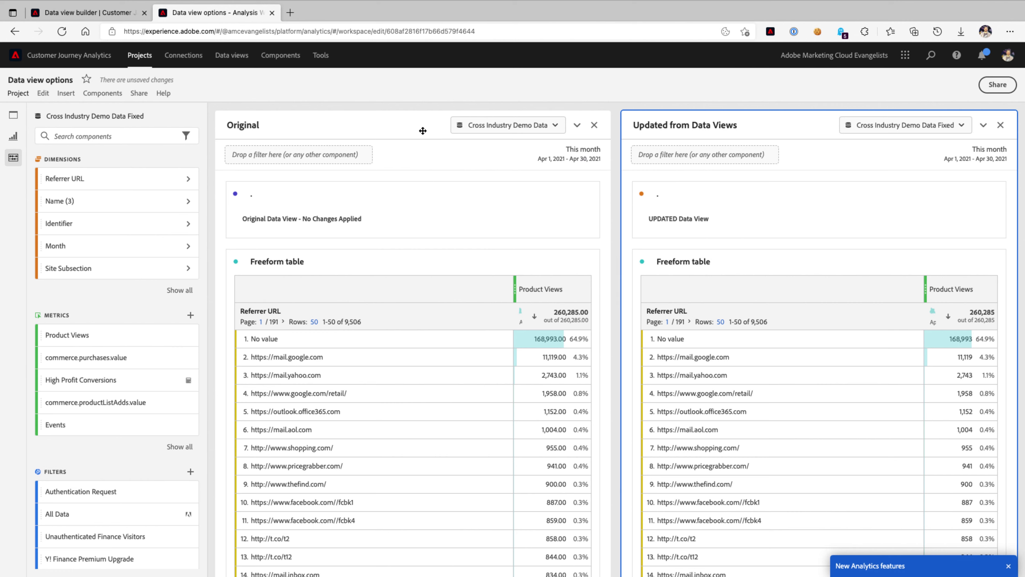
- Check which data view the Original panel and the Updated from Data Views panel each use
click(441, 132)
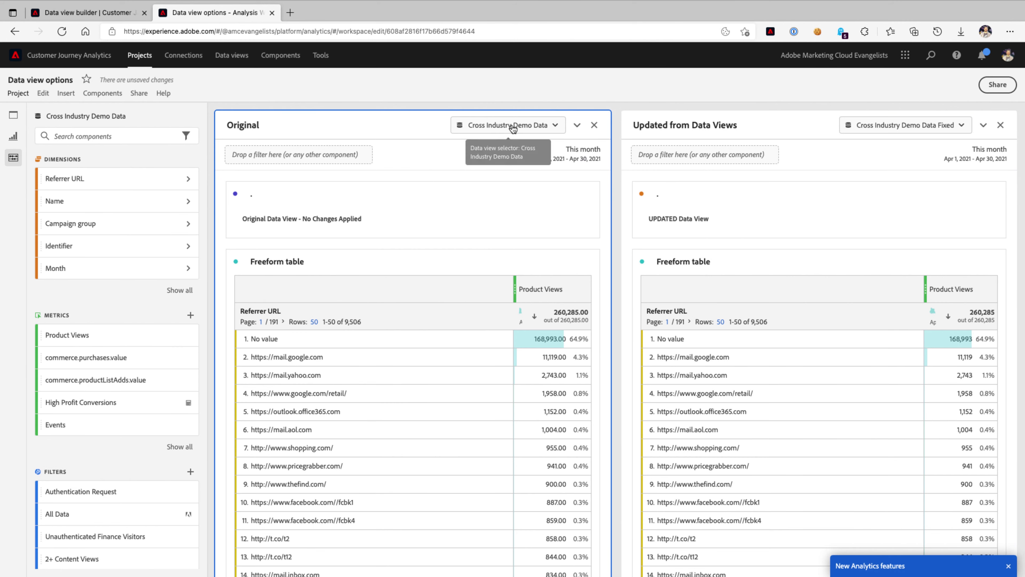
click(801, 125)
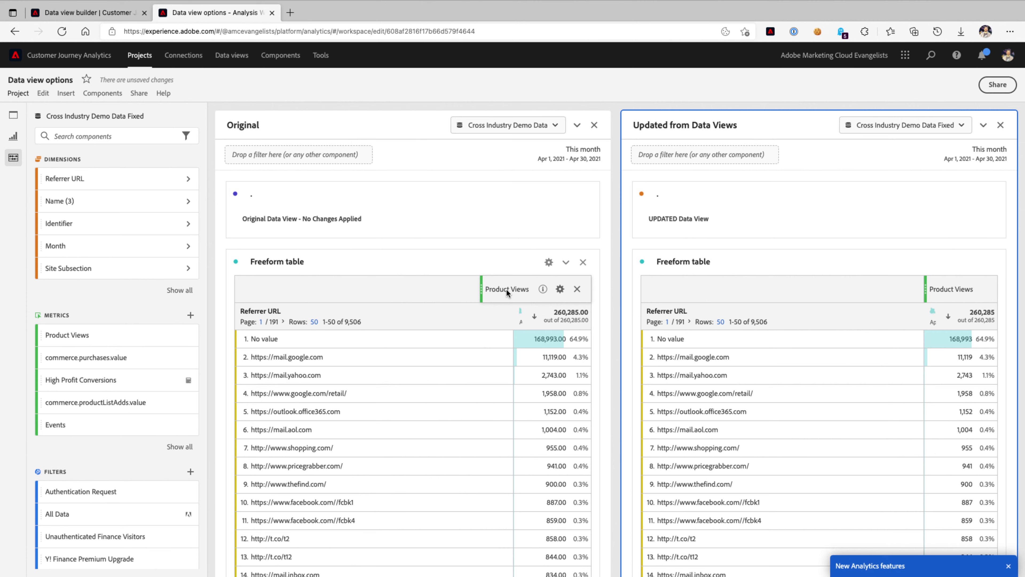
- Set the Product Views column's attribution in the Original panel's freeform table to Algorithmic with a Person (Reporting Window) lookback
right_click(506, 289)
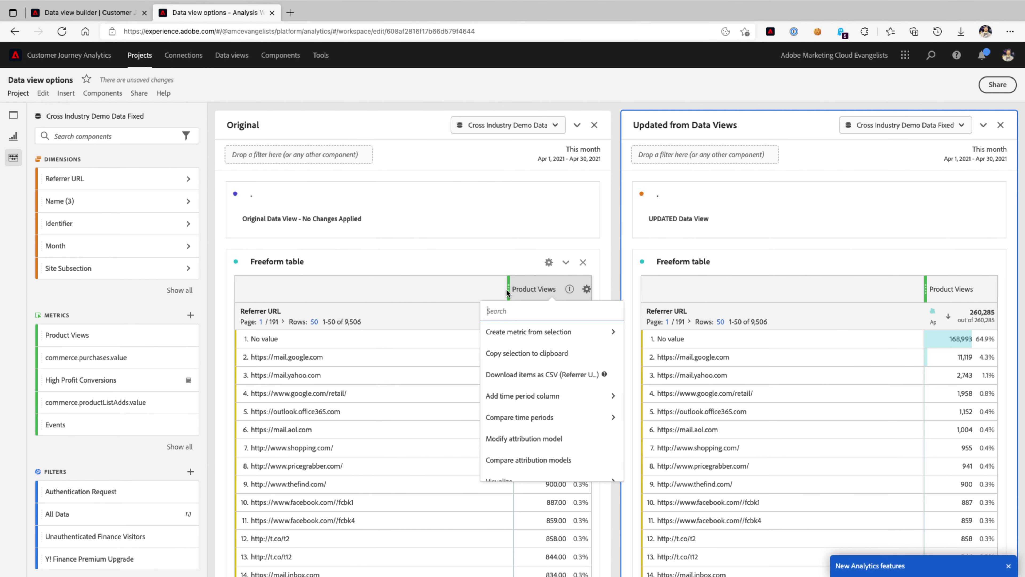
click(531, 442)
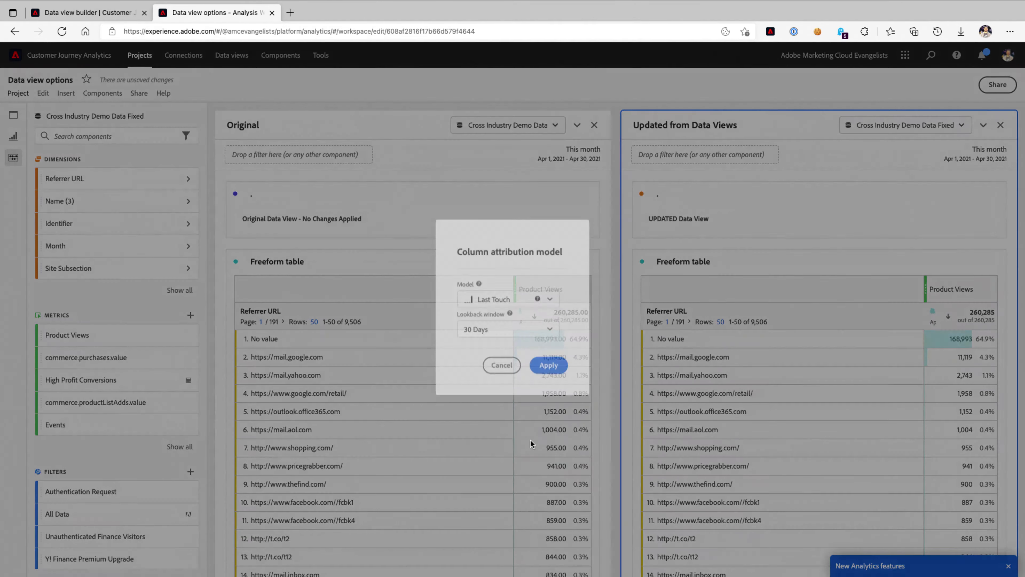
click(550, 291)
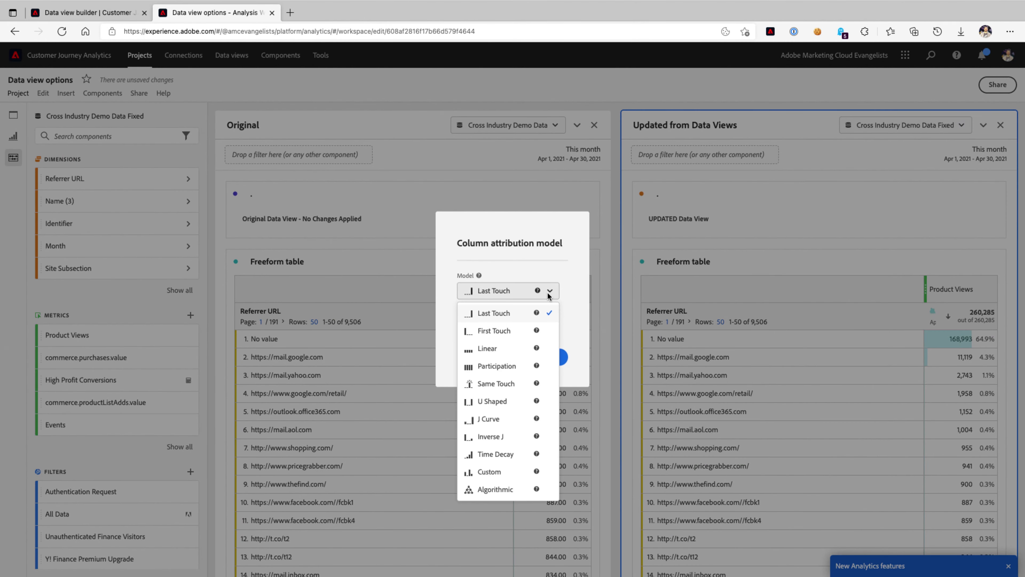
click(487, 490)
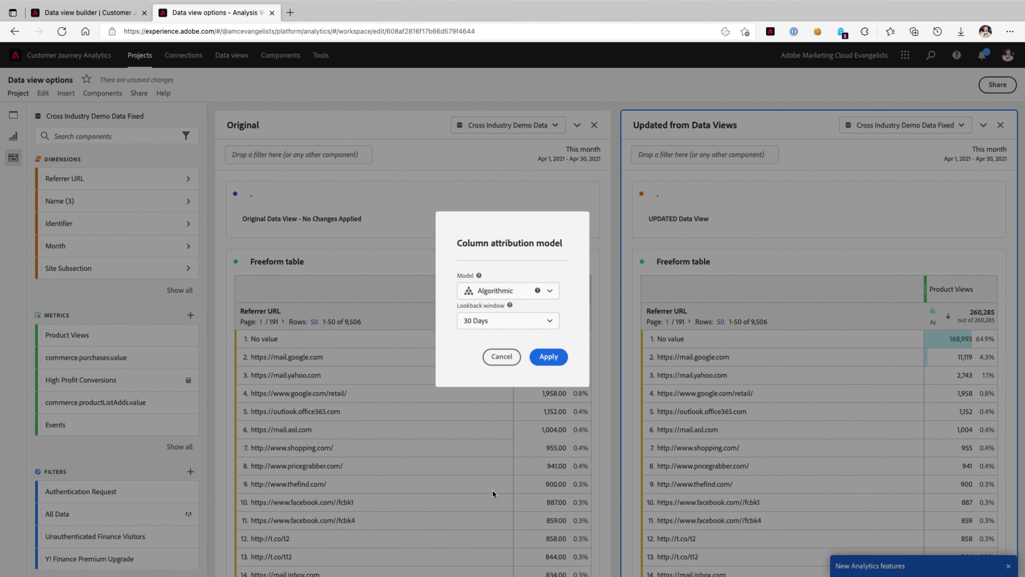
click(550, 321)
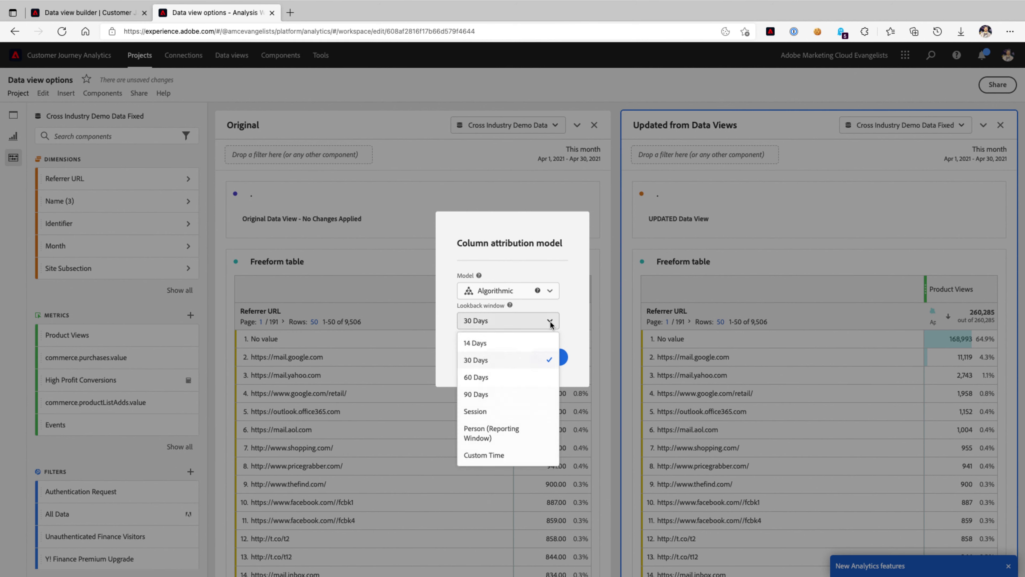
click(488, 434)
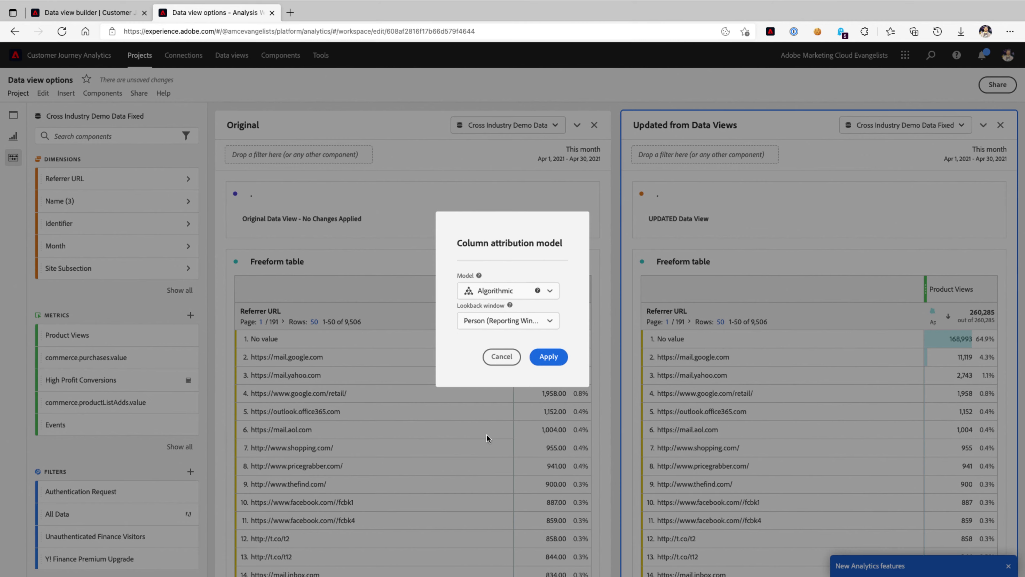
click(548, 359)
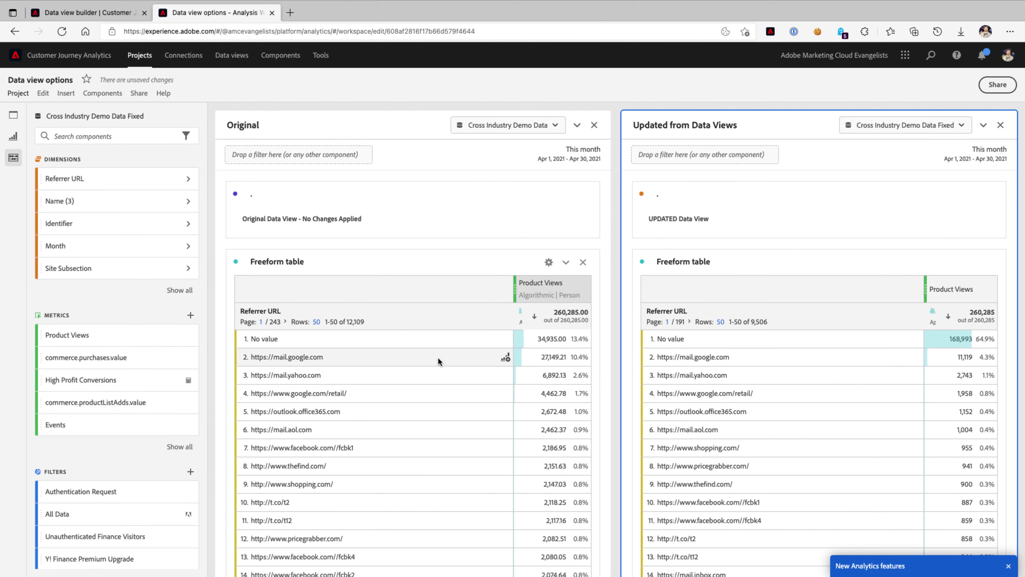
- Undo the attribution model change on the Product Views column of the Original table
click(42, 94)
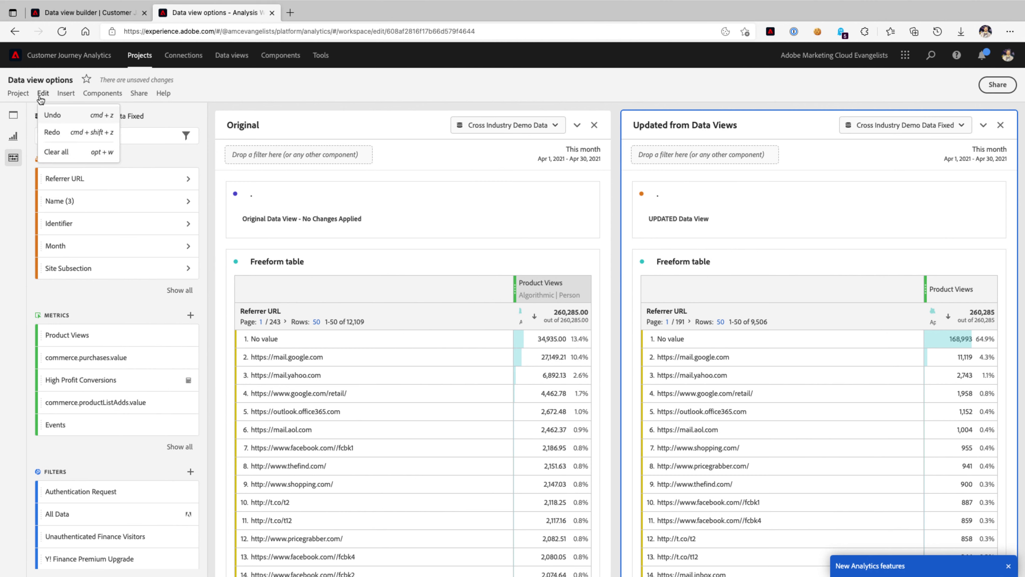
click(51, 116)
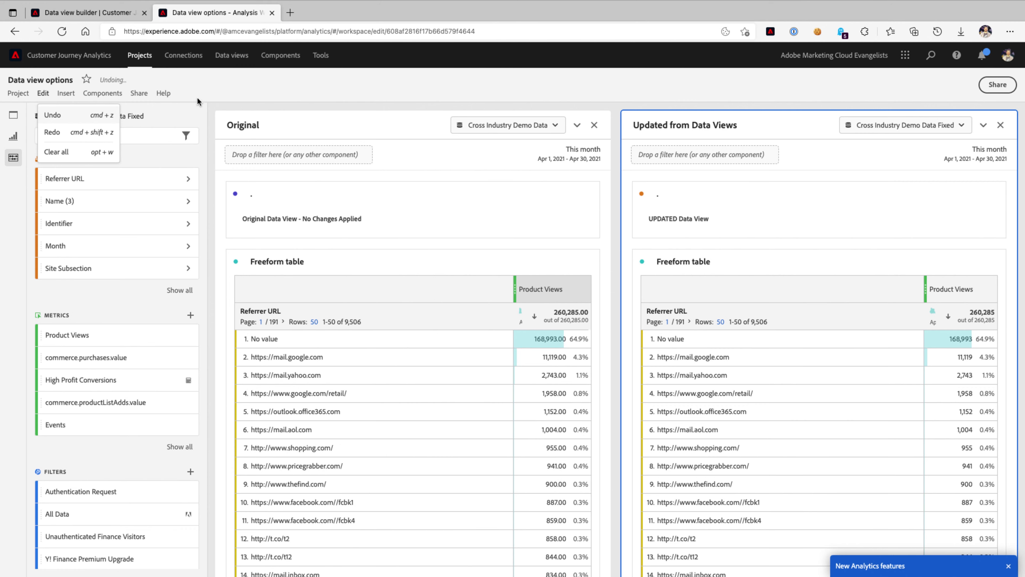
click(614, 160)
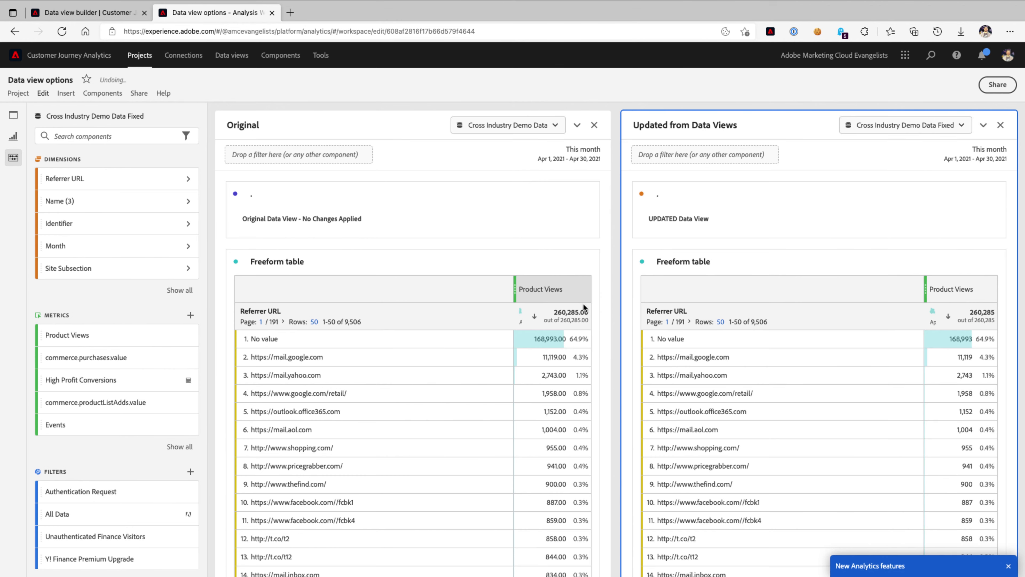
- In the Cross Industry Demo Data Fixed data view, give Product Views Algorithmic attribution with a Person (Reporting Window) lookback and save
click(93, 14)
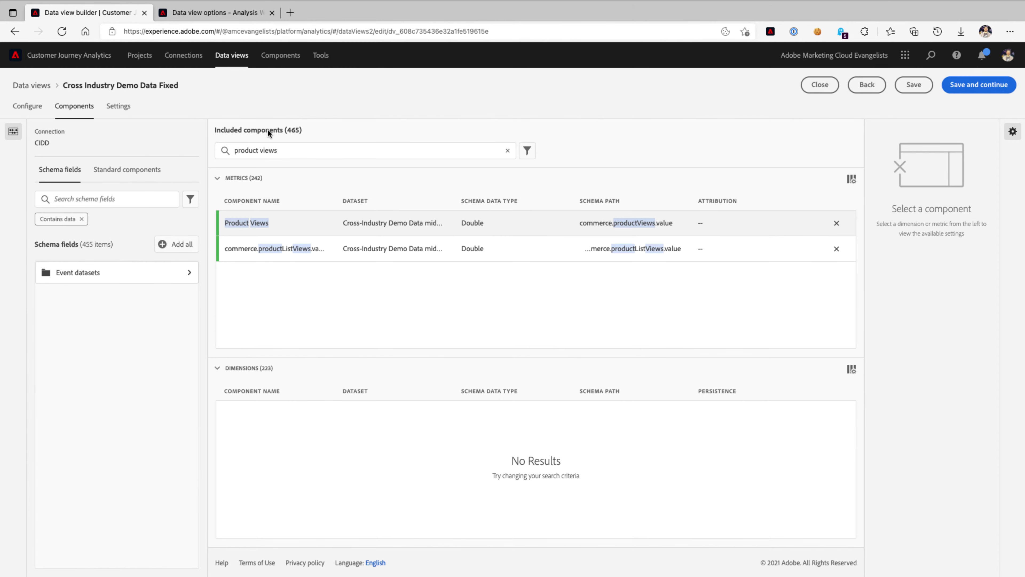
click(414, 228)
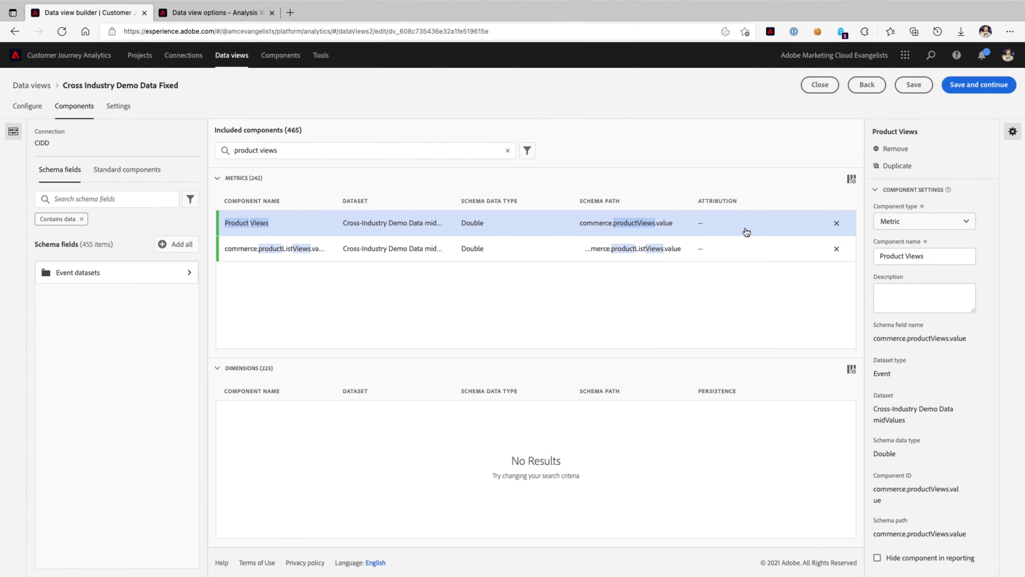
scroll(911, 426, down, 1)
scroll(913, 428, down, 3)
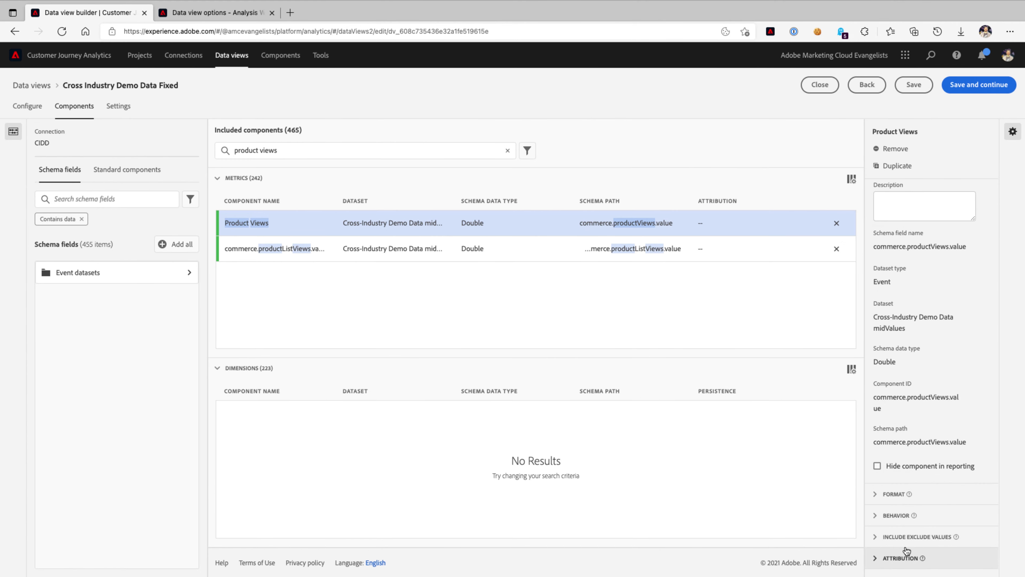
scroll(923, 528, down, 9)
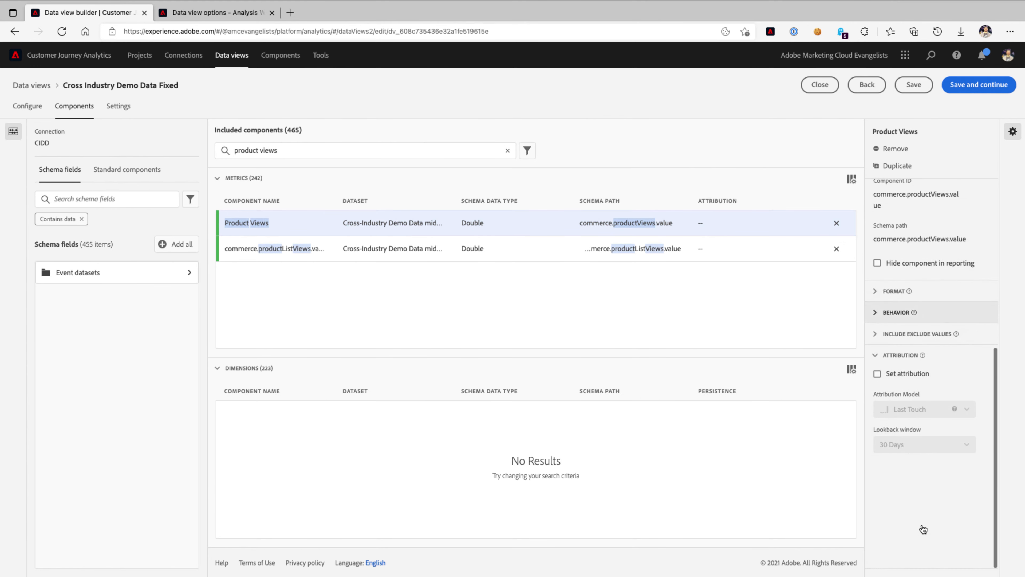
click(900, 373)
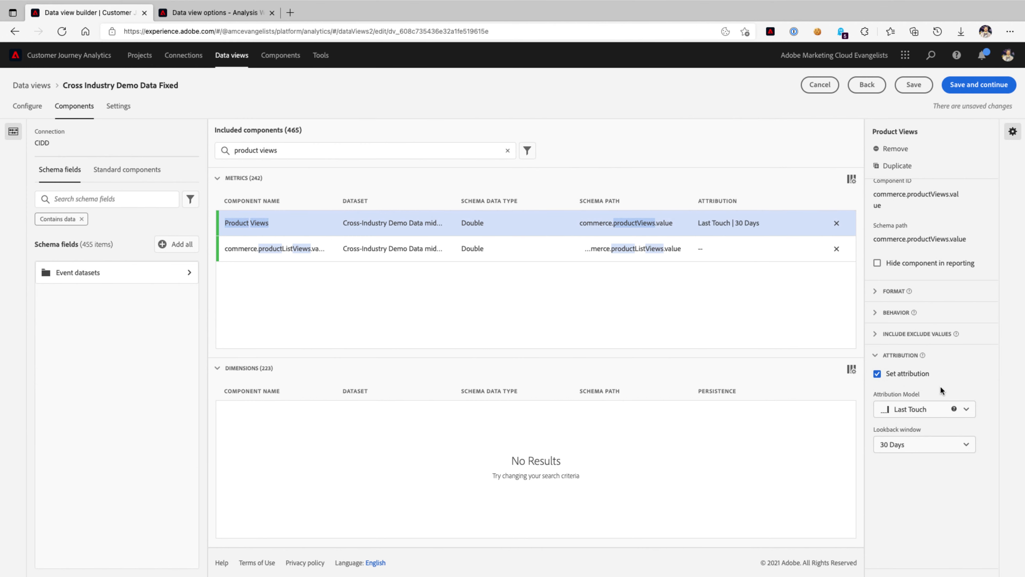
click(970, 409)
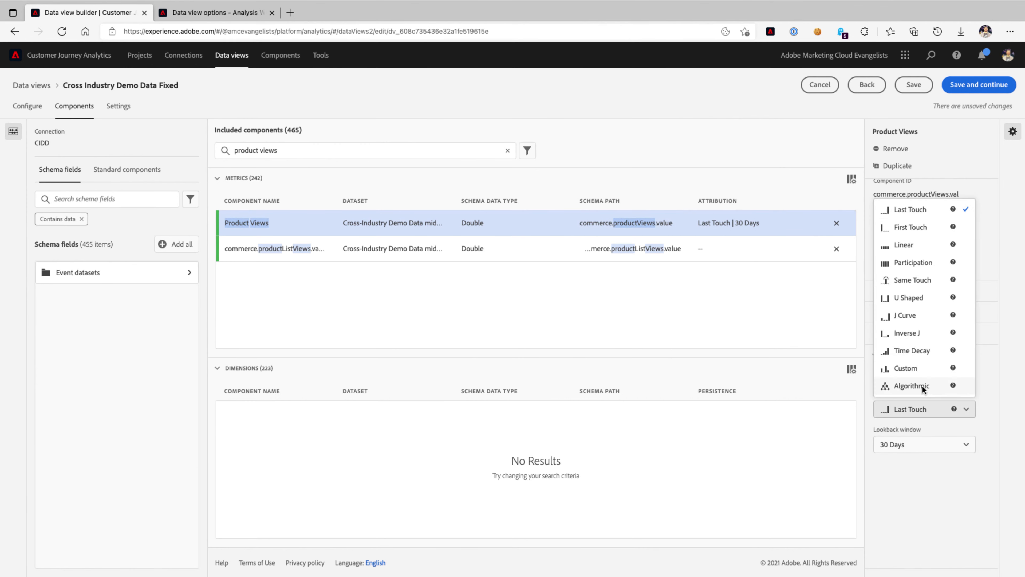
click(923, 387)
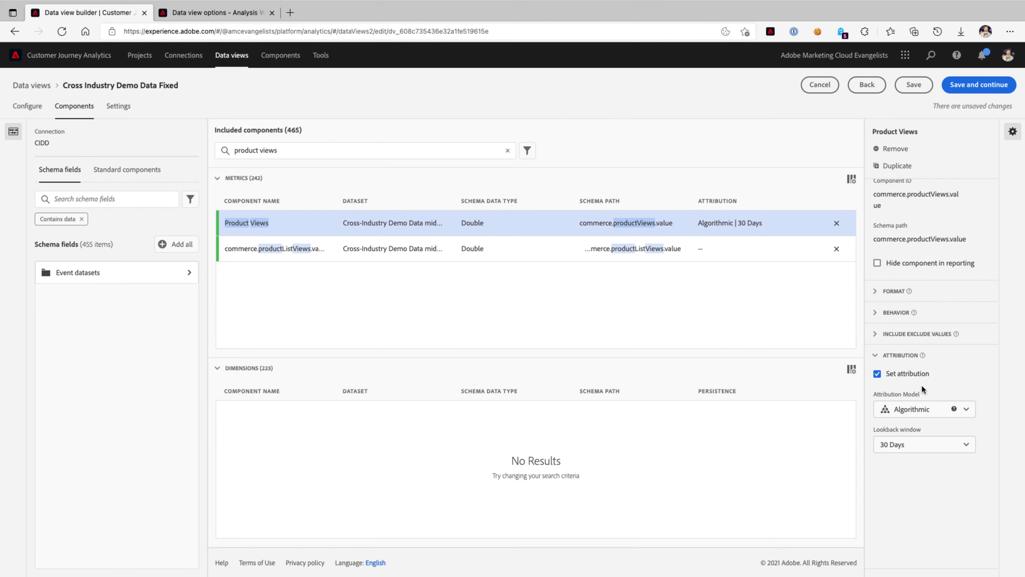
click(967, 444)
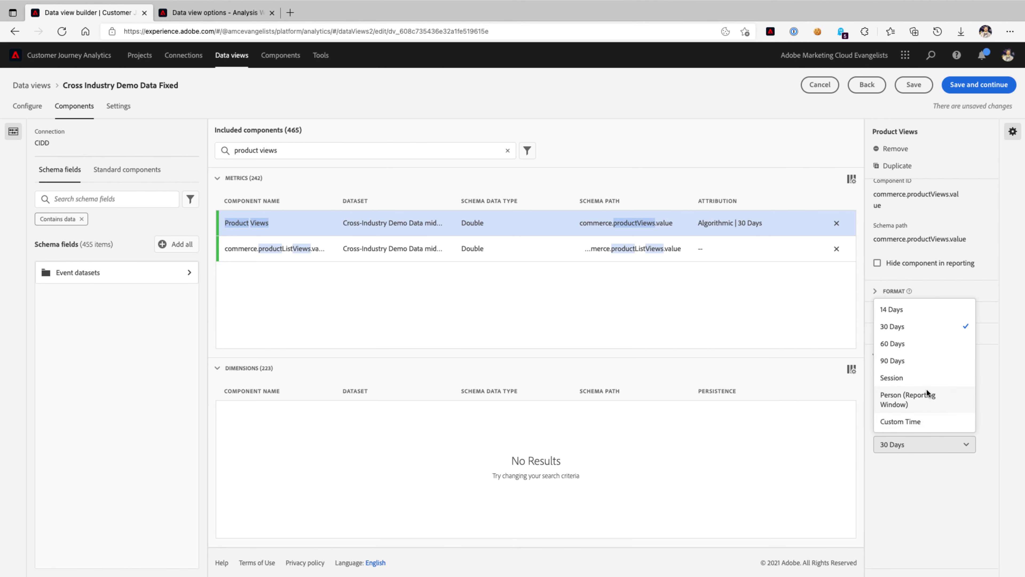
click(899, 403)
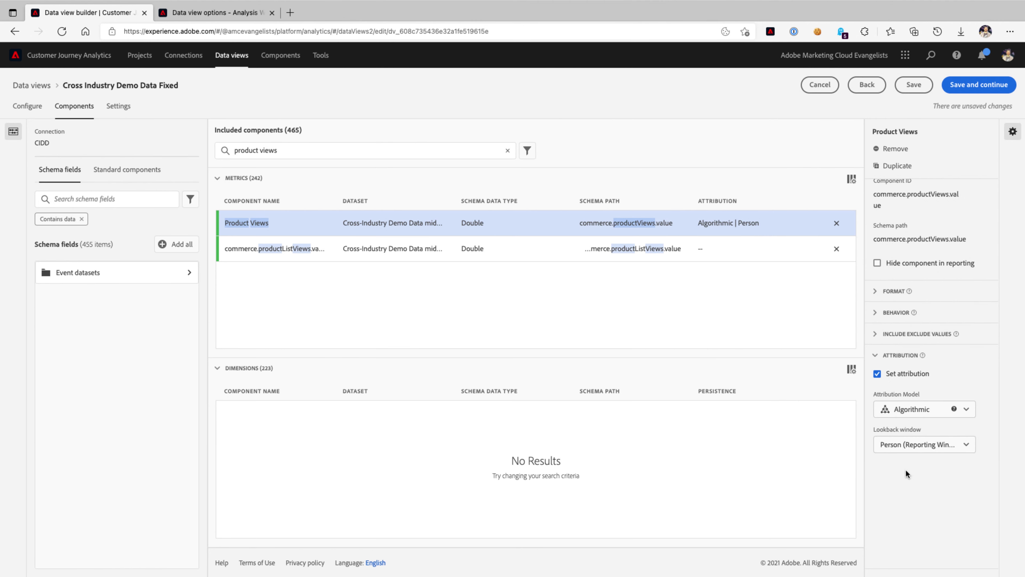
click(913, 86)
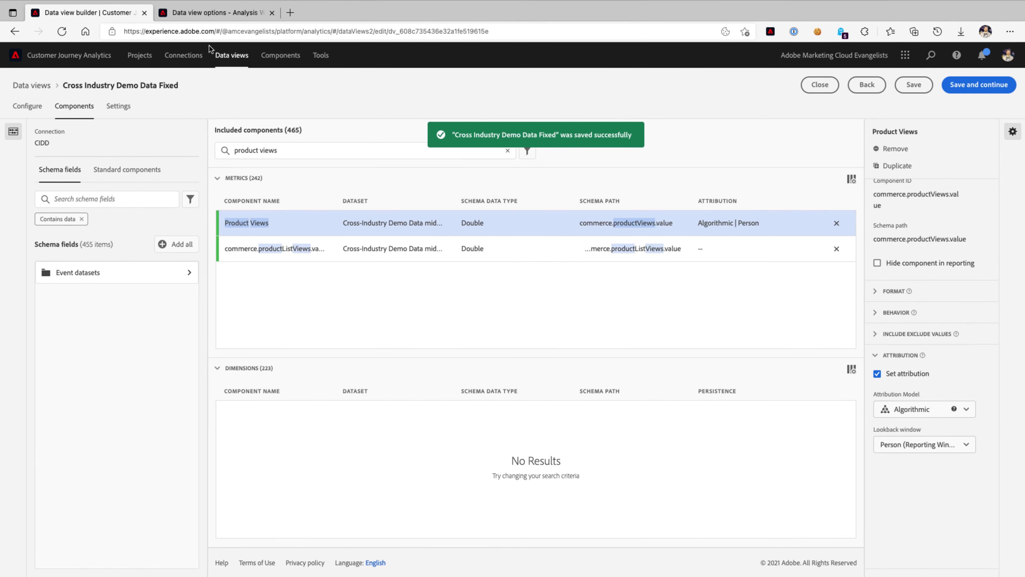
- Refresh the components and the project in the Data view options workspace
click(204, 18)
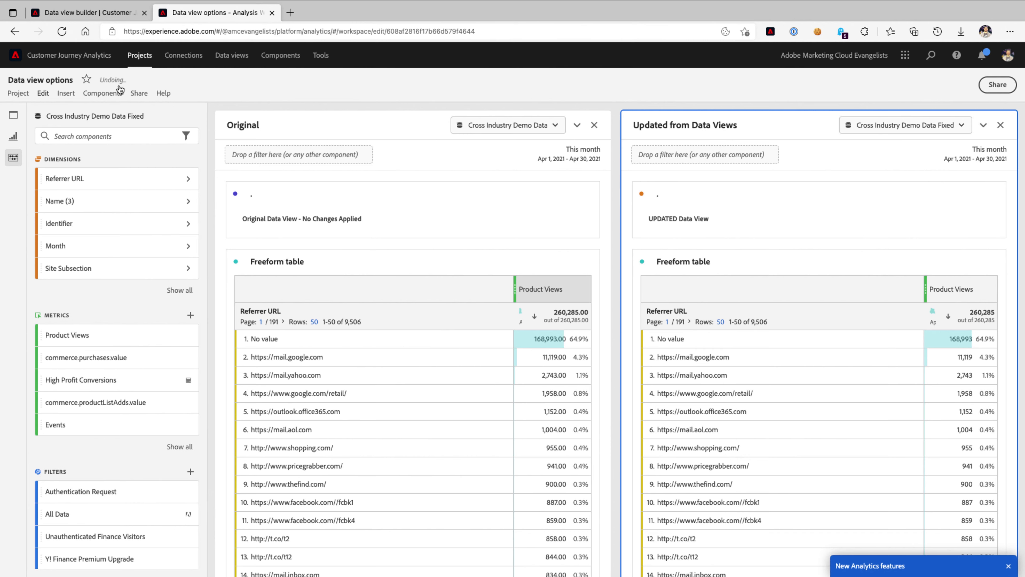
click(103, 92)
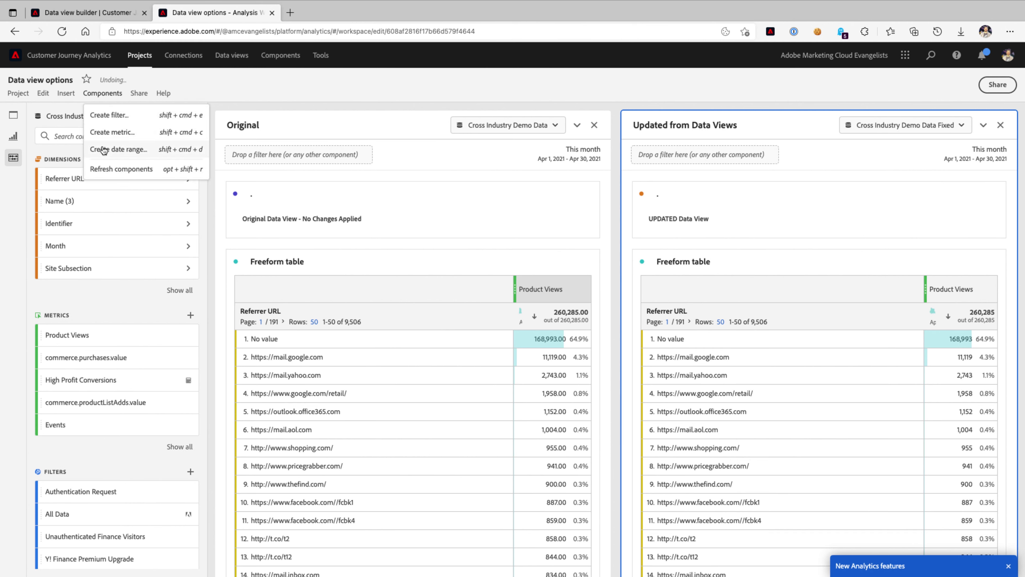
click(104, 170)
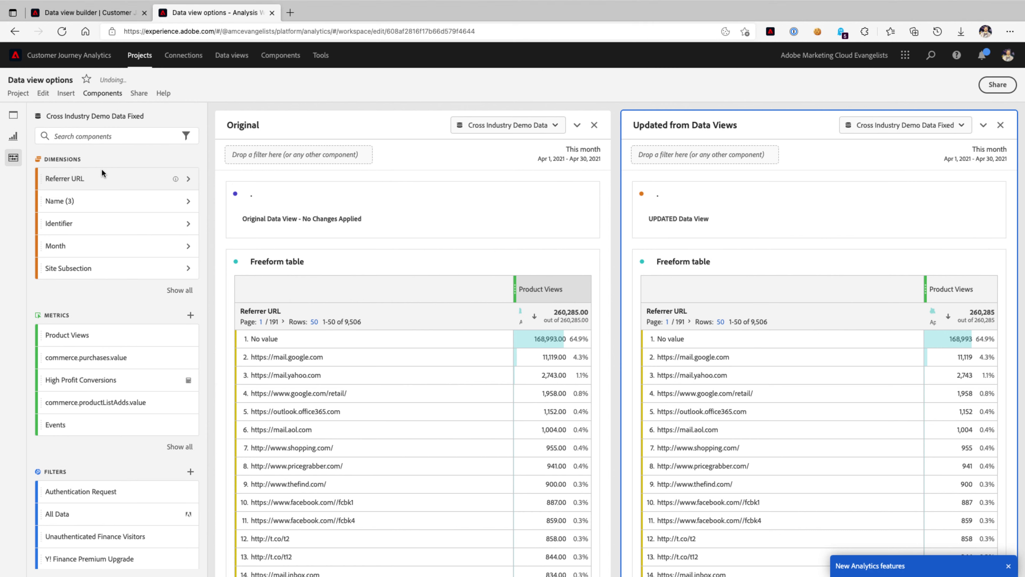
click(23, 97)
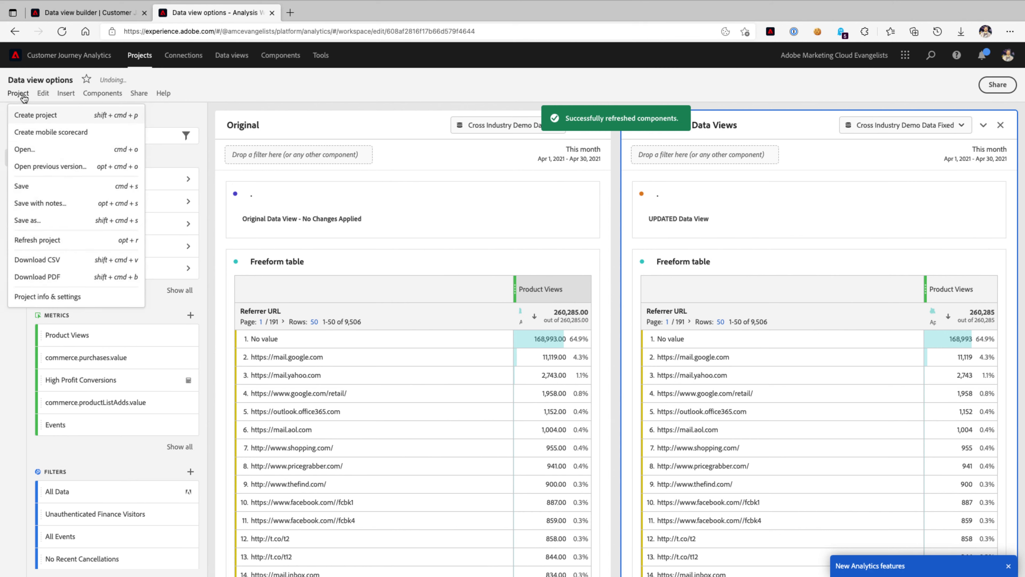
click(39, 245)
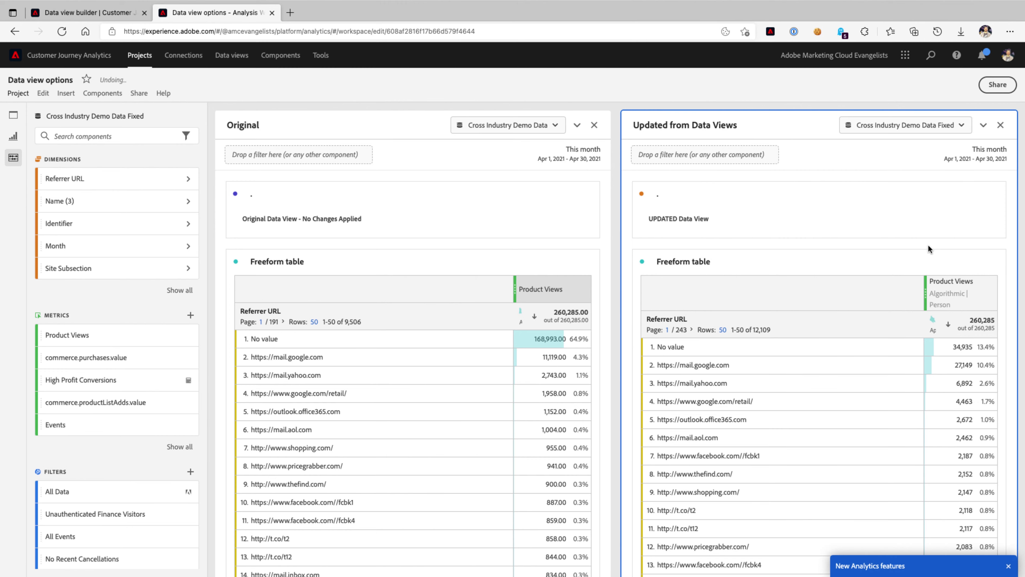
- Search the included components of the Cross Industry Demo Data Fixed data view for "referrer"
key(ctrl+Tab)
click(508, 152)
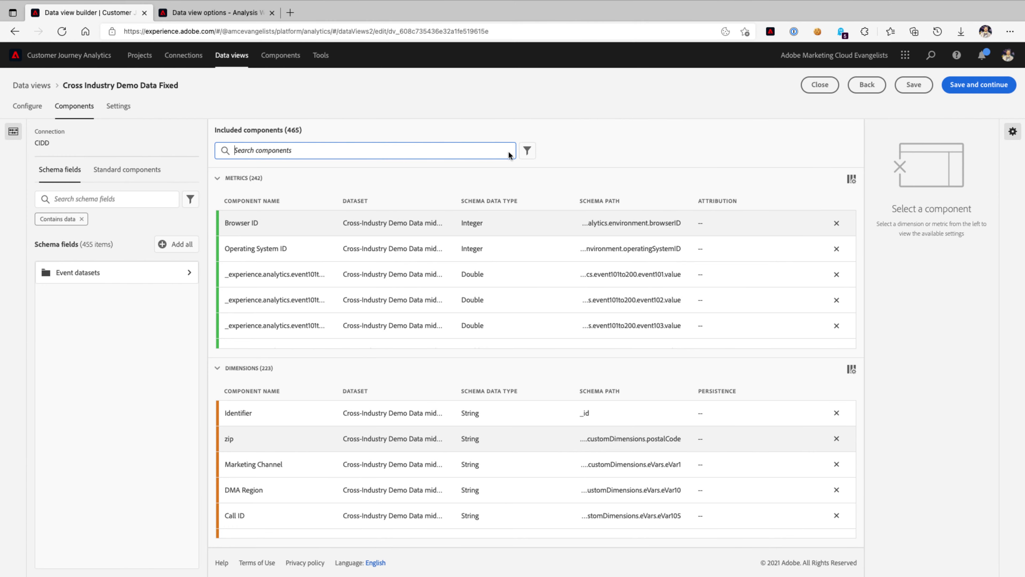
key(ctrl+Tab)
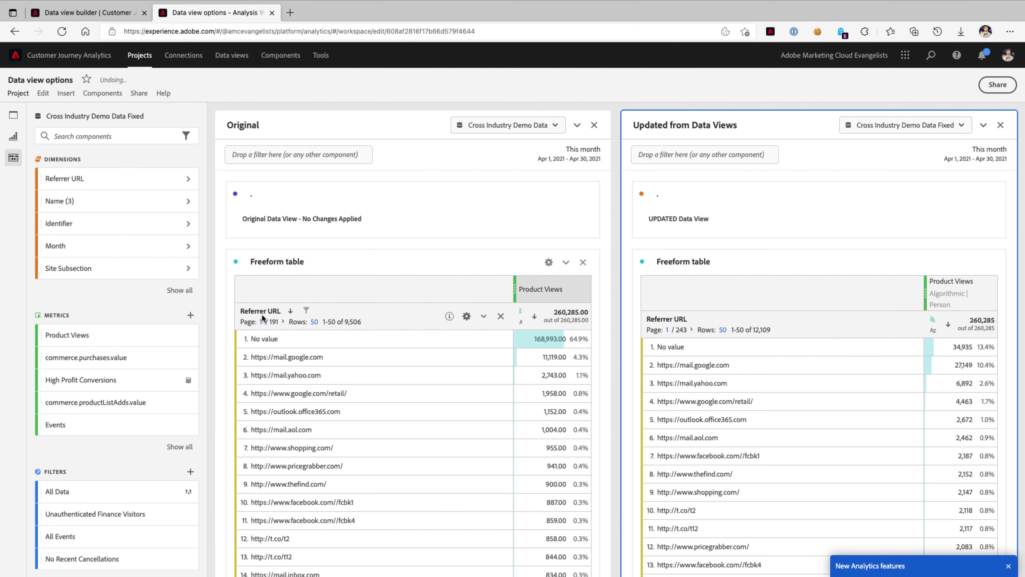
key(ctrl+Tab)
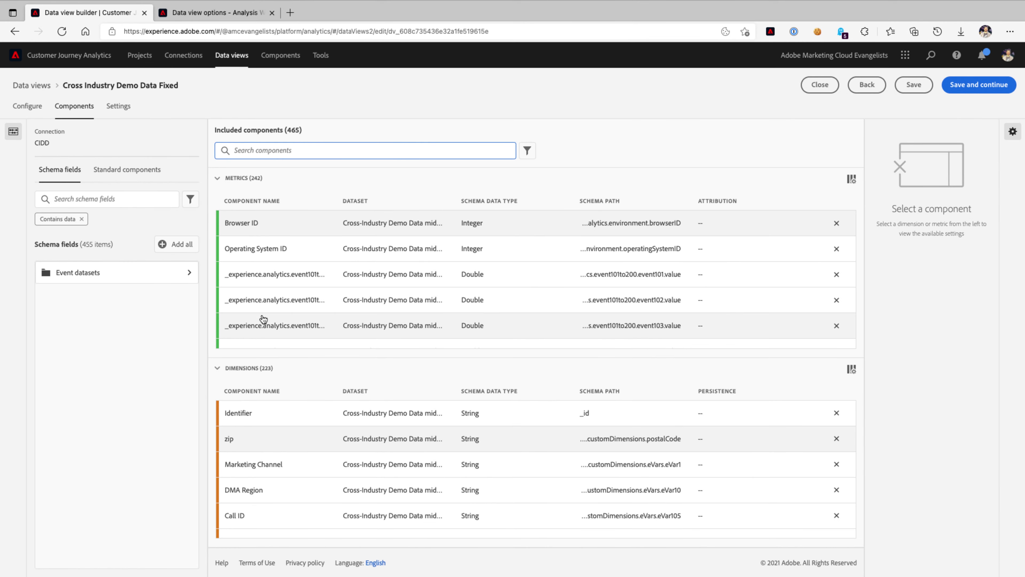
click(337, 158)
text(ref)
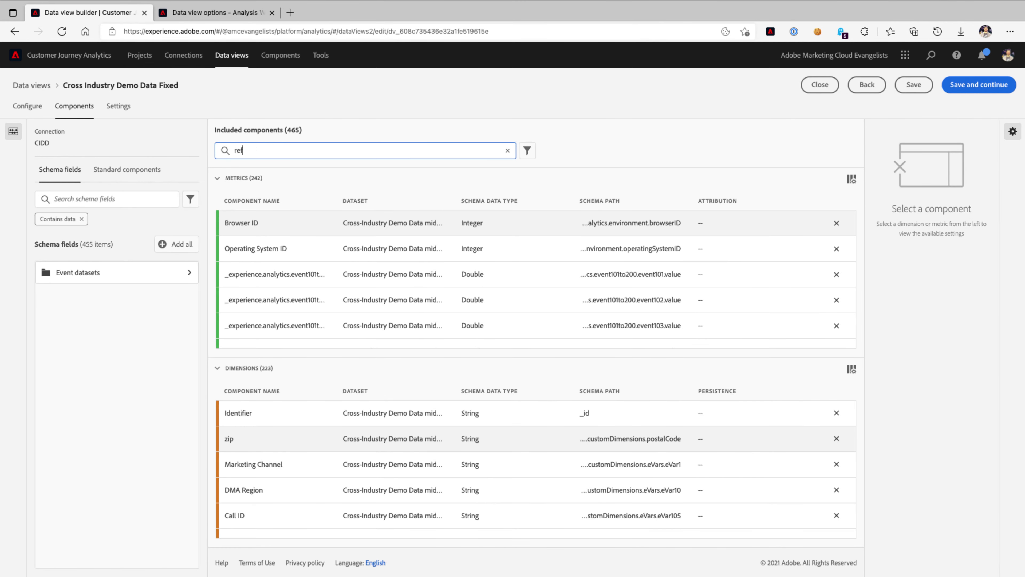
text(rerrer)
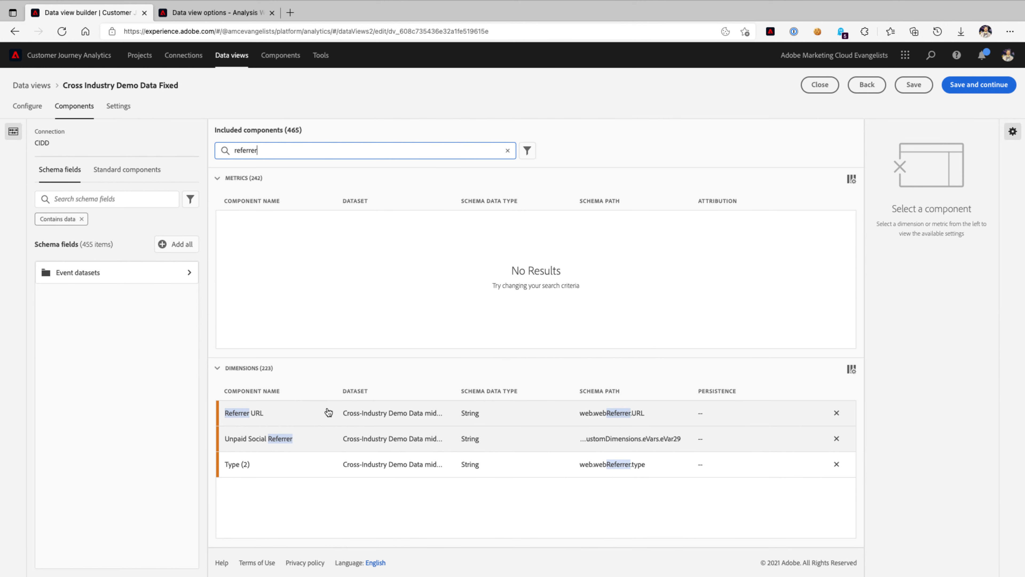
- Enable persistence for the Referrer URL dimension in the Cross Industry Demo Data Fixed data view
click(324, 419)
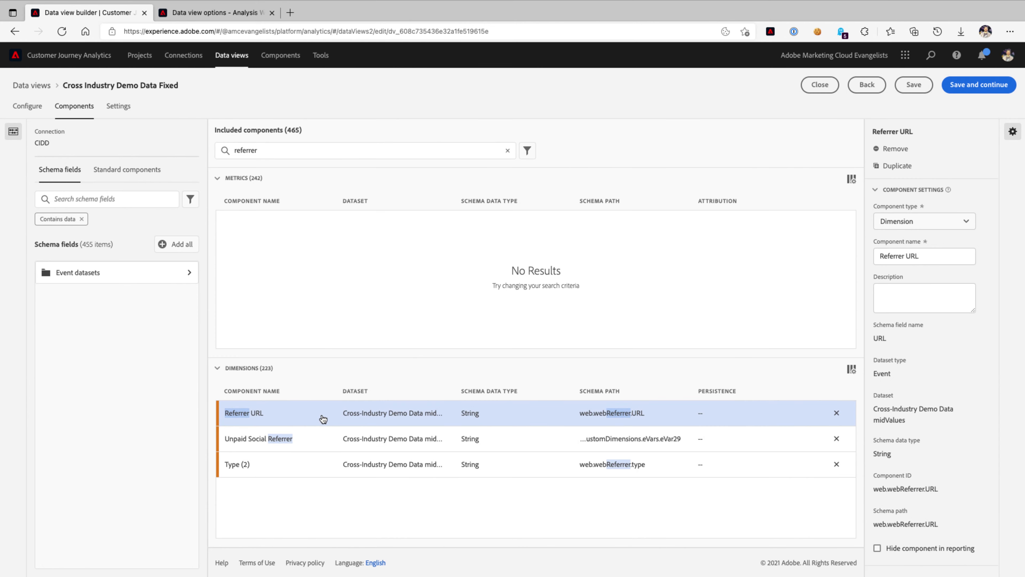
scroll(935, 381, down, 2)
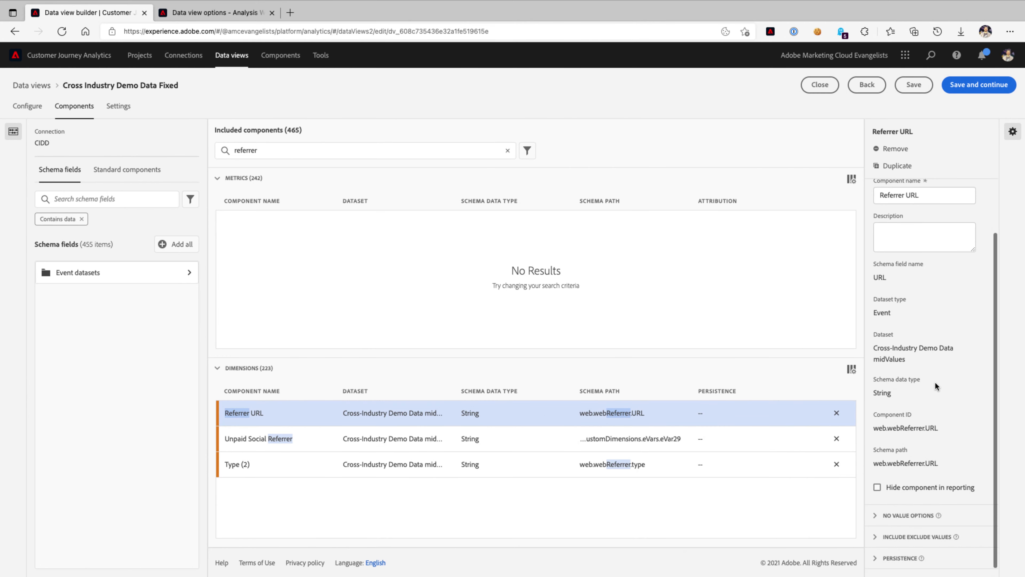
click(896, 559)
scroll(893, 559, down, 2)
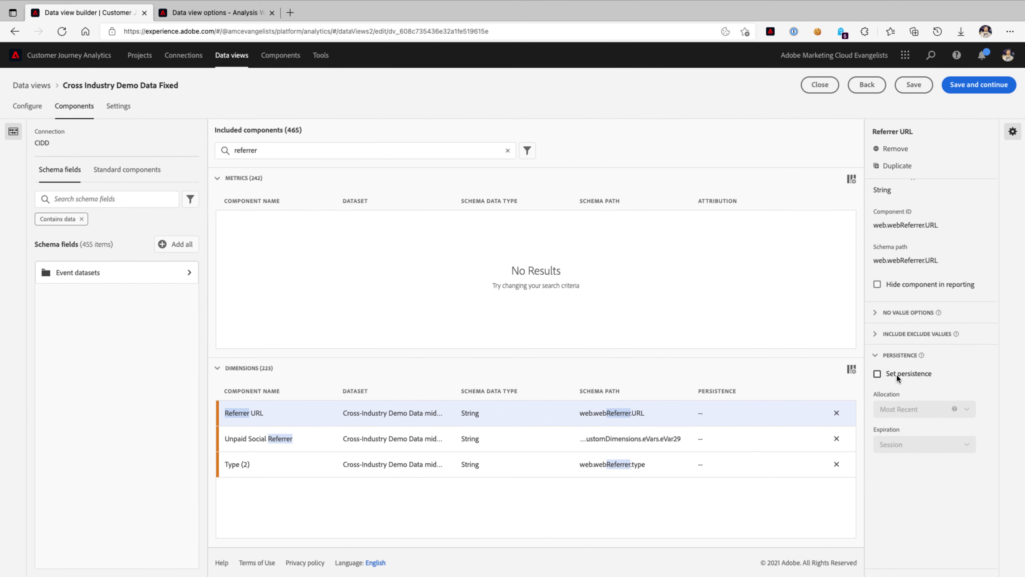
click(896, 375)
- Review the allocation choices, including the explanation of All, and the expiration choices for Referrer URL persistence
click(968, 409)
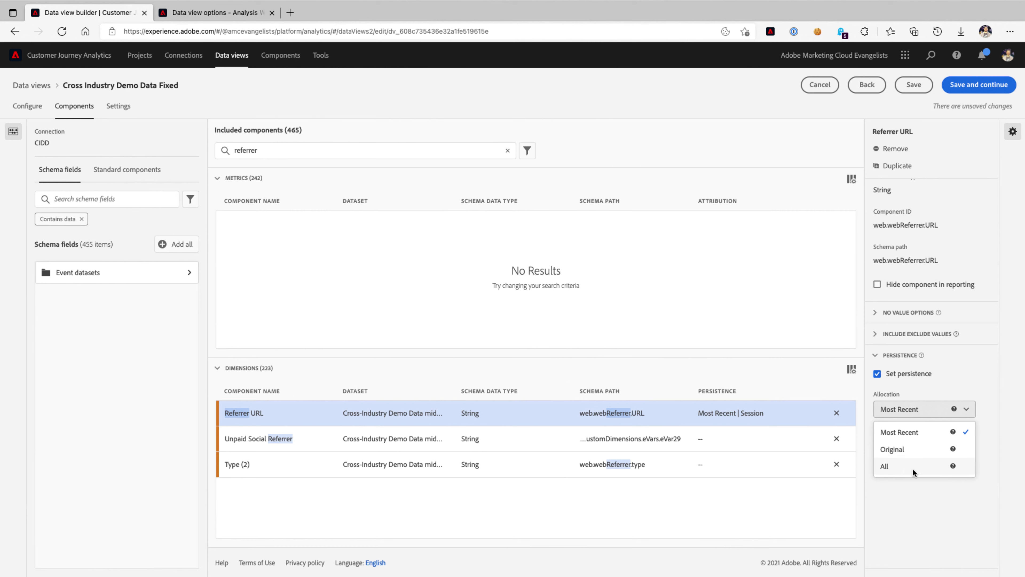
mouse_move(953, 467)
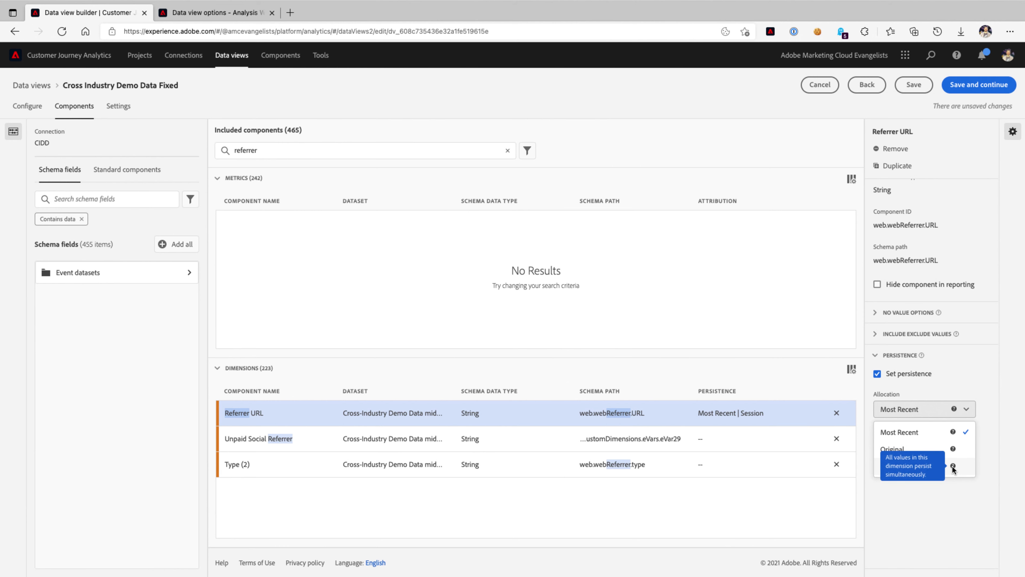
click(892, 494)
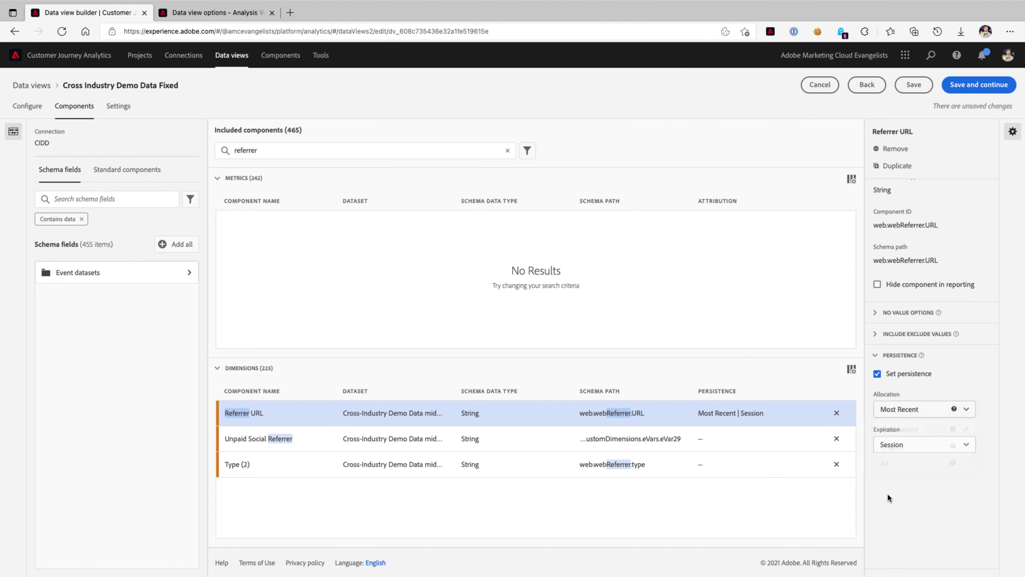
click(901, 444)
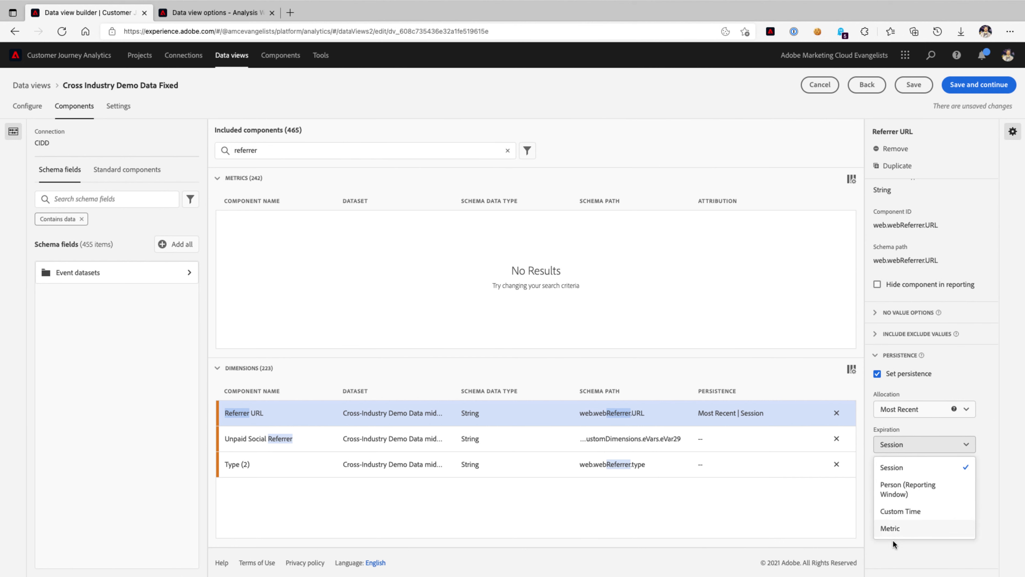
click(907, 547)
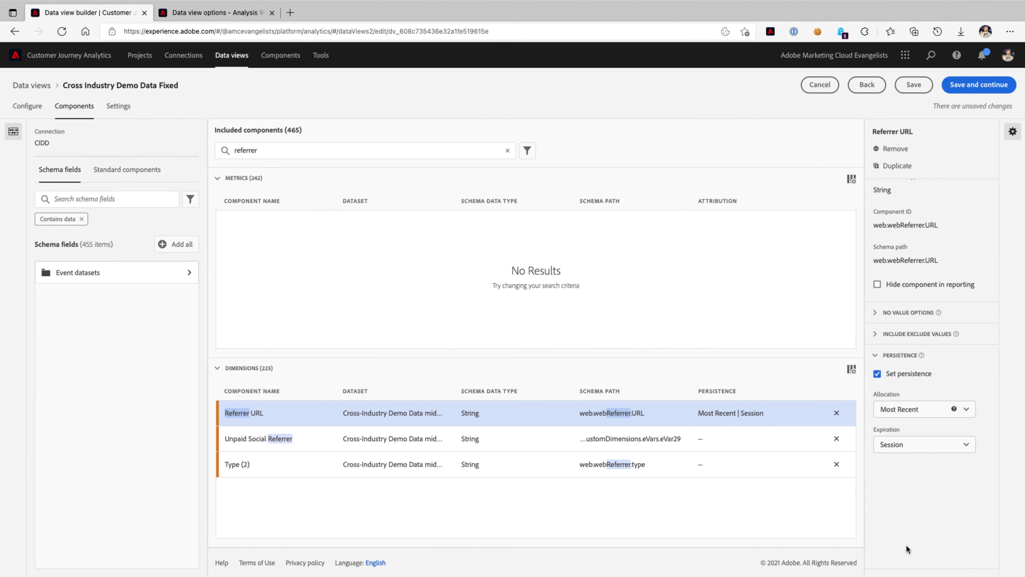
- Set Referrer URL persistence to Original allocation with Person (Reporting Window) expiration and save the data view
click(912, 410)
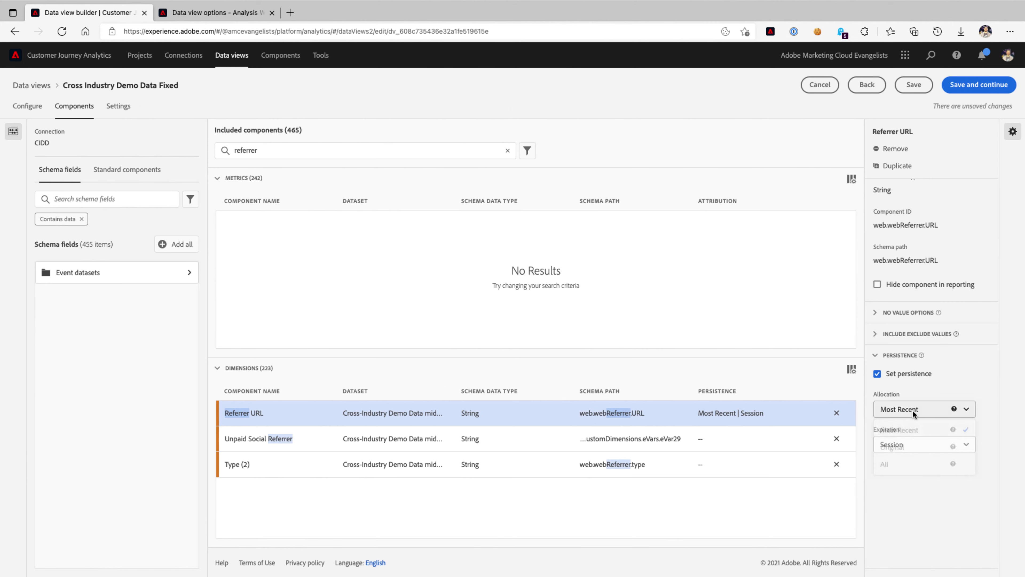
click(895, 448)
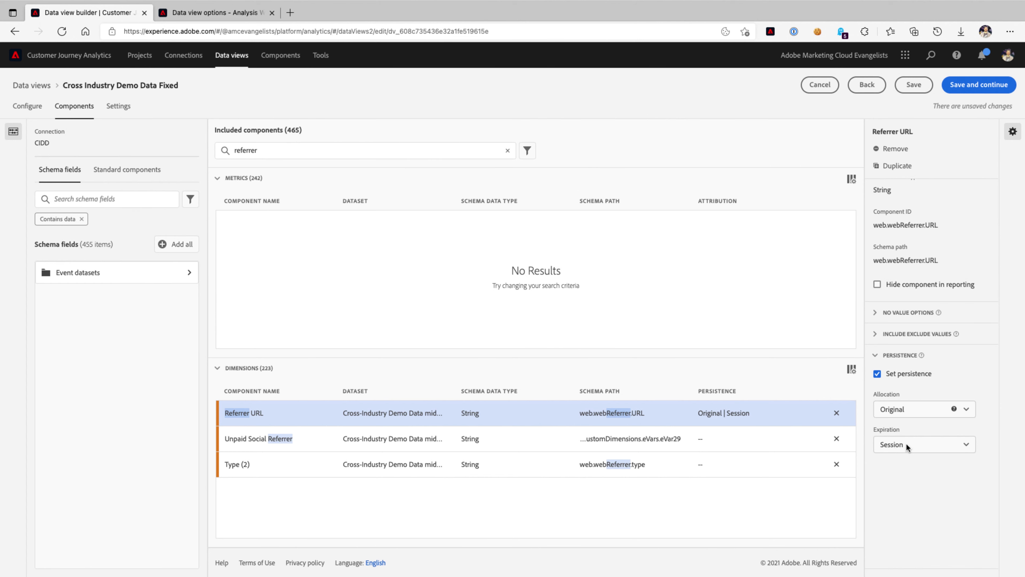
click(906, 443)
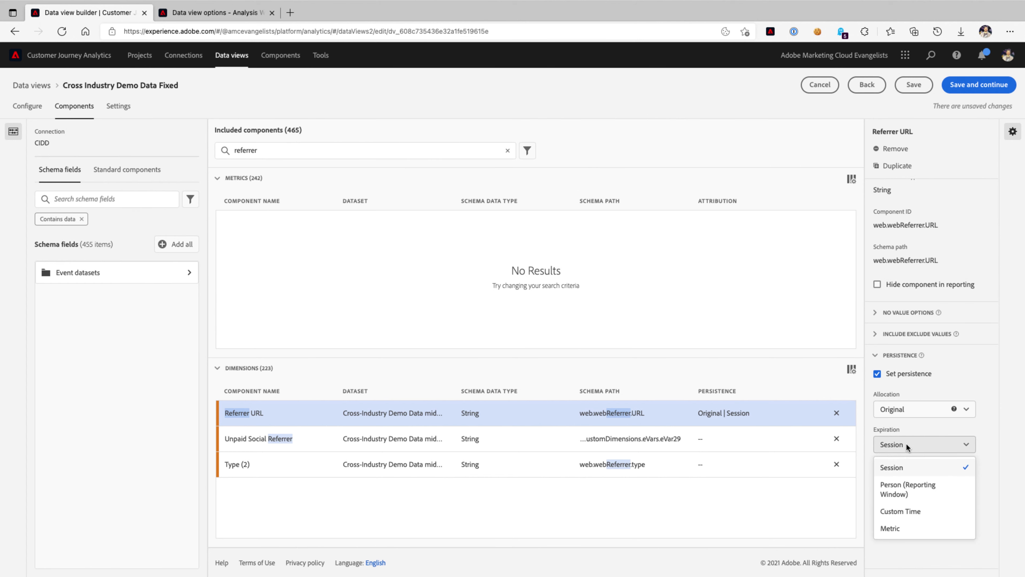
click(898, 489)
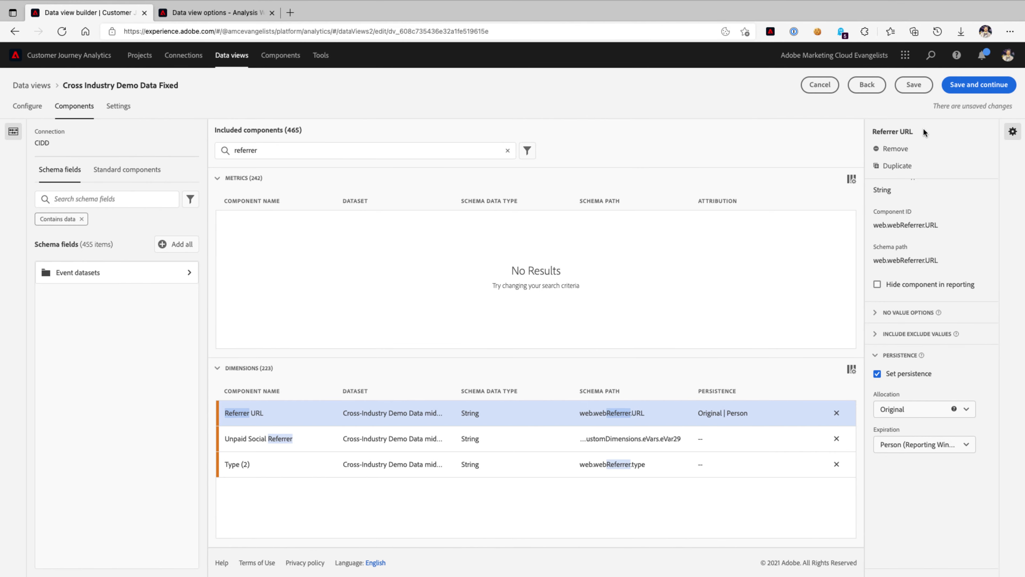
click(914, 86)
- Switch to the Data view options workspace and refresh its components and project
click(216, 13)
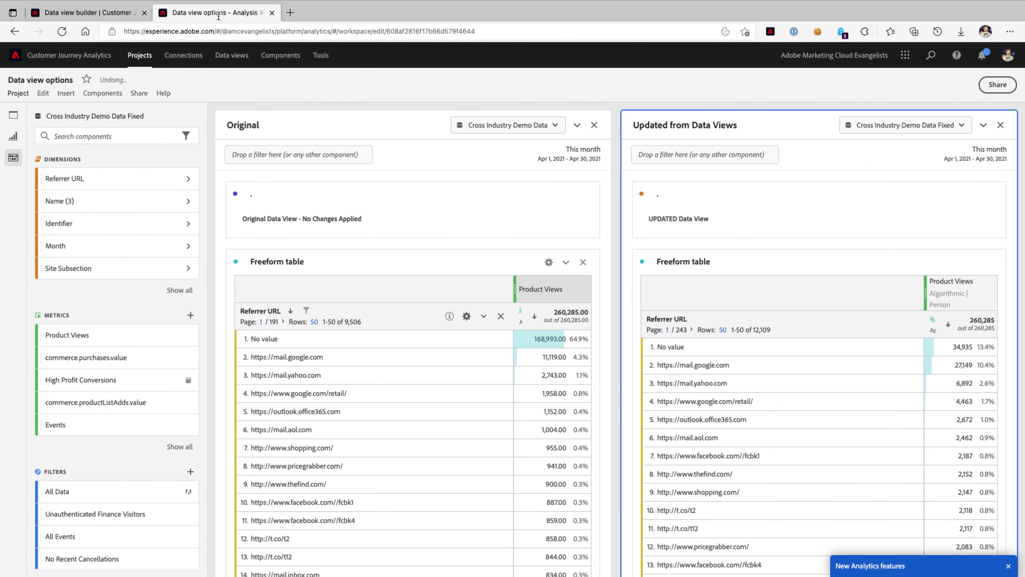
click(102, 93)
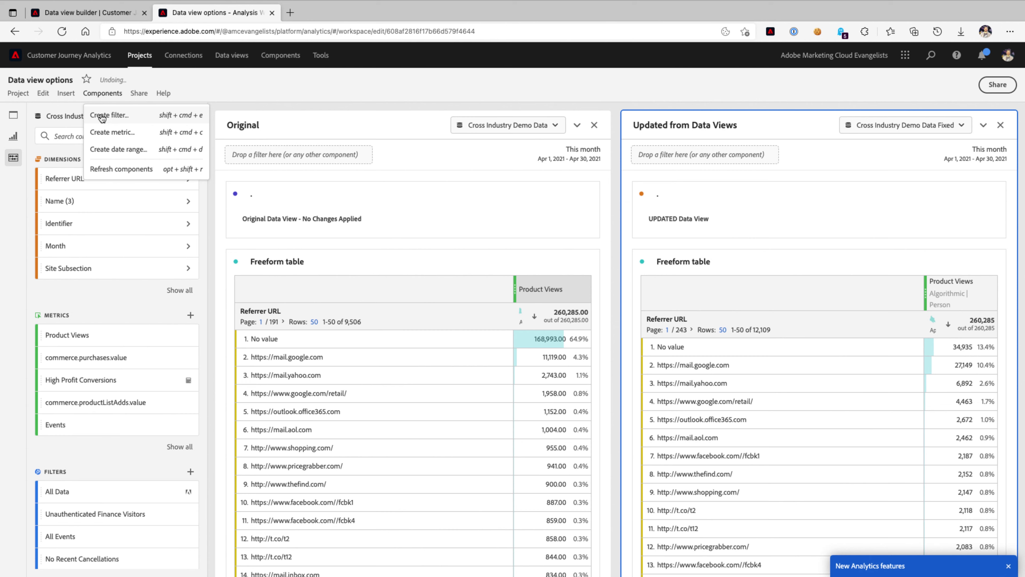
click(98, 170)
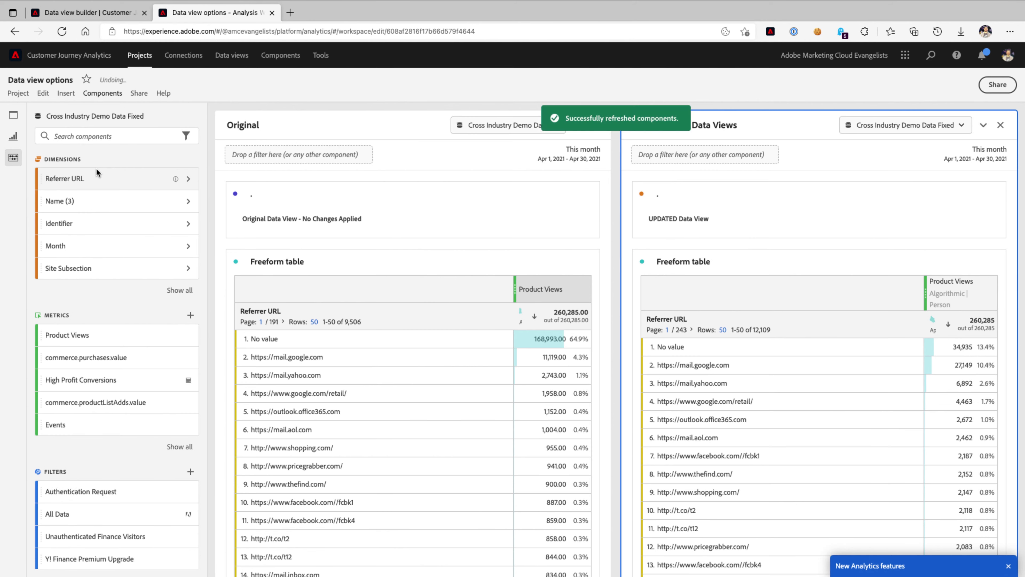
click(17, 93)
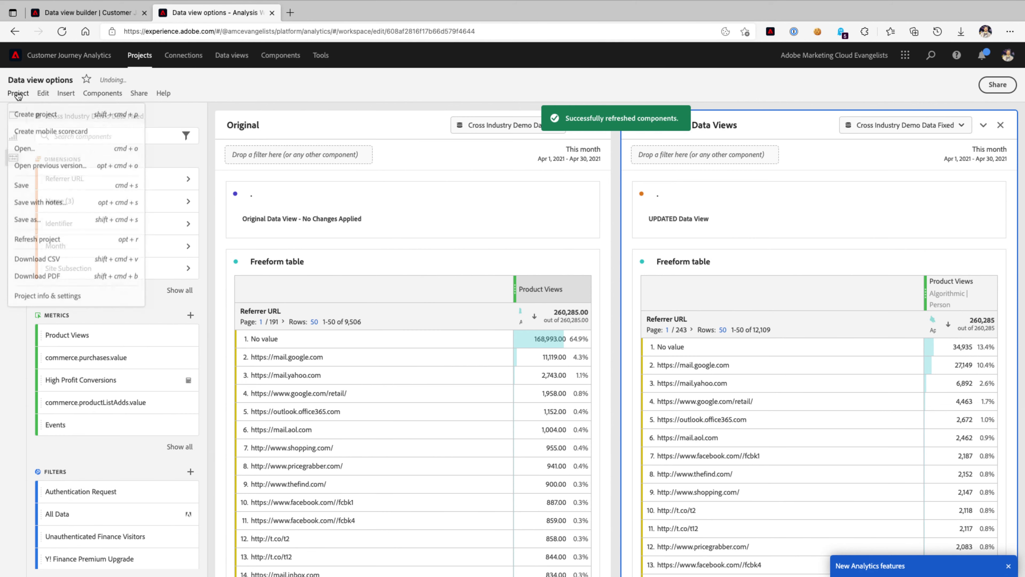
click(26, 240)
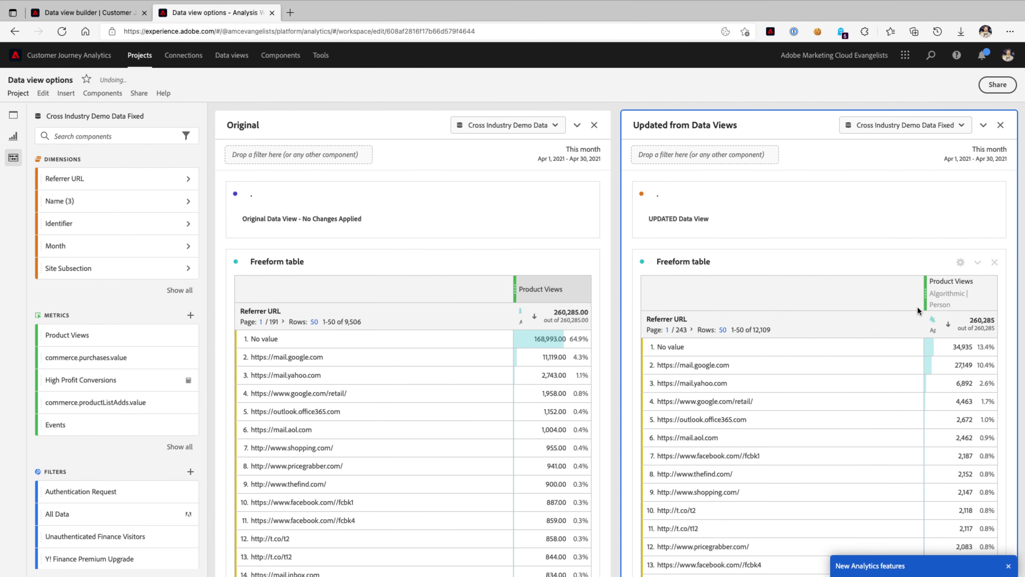
- Apply the Algorithmic attribution model with a Person (Reporting Window) lookback to the Product Views column of the Original table
right_click(919, 290)
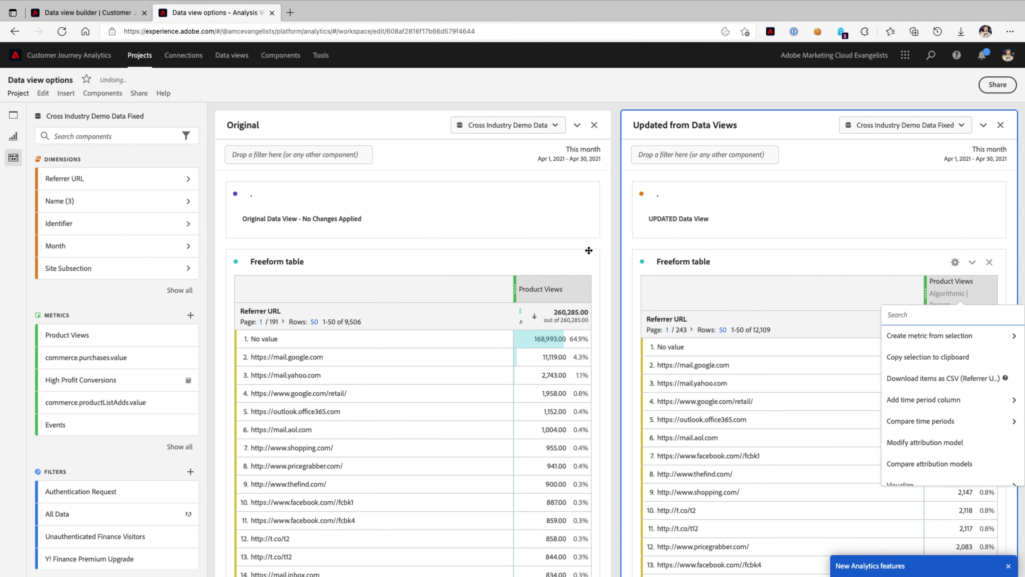
click(567, 254)
right_click(504, 290)
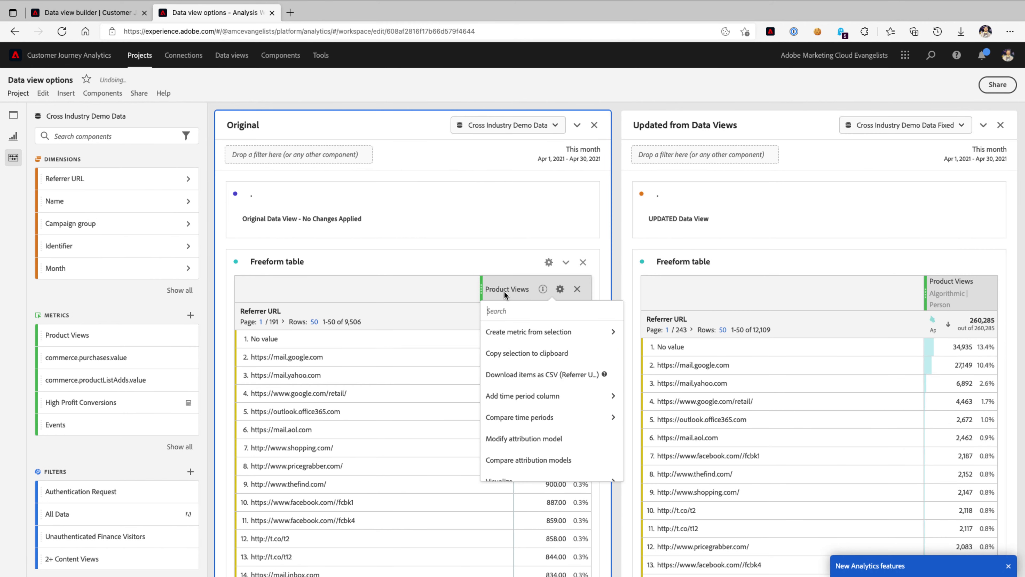
click(509, 438)
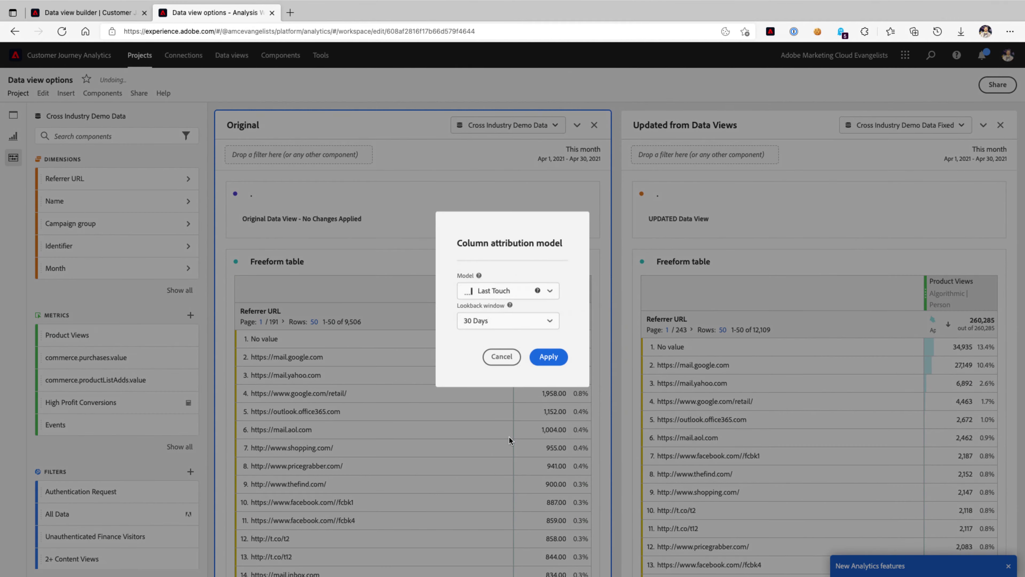
click(551, 290)
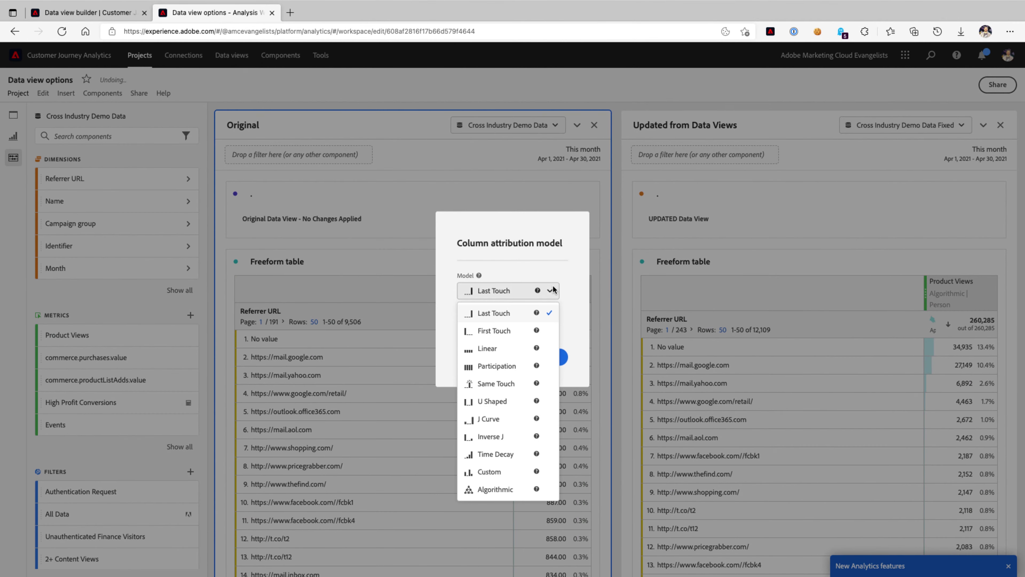
click(487, 487)
click(513, 326)
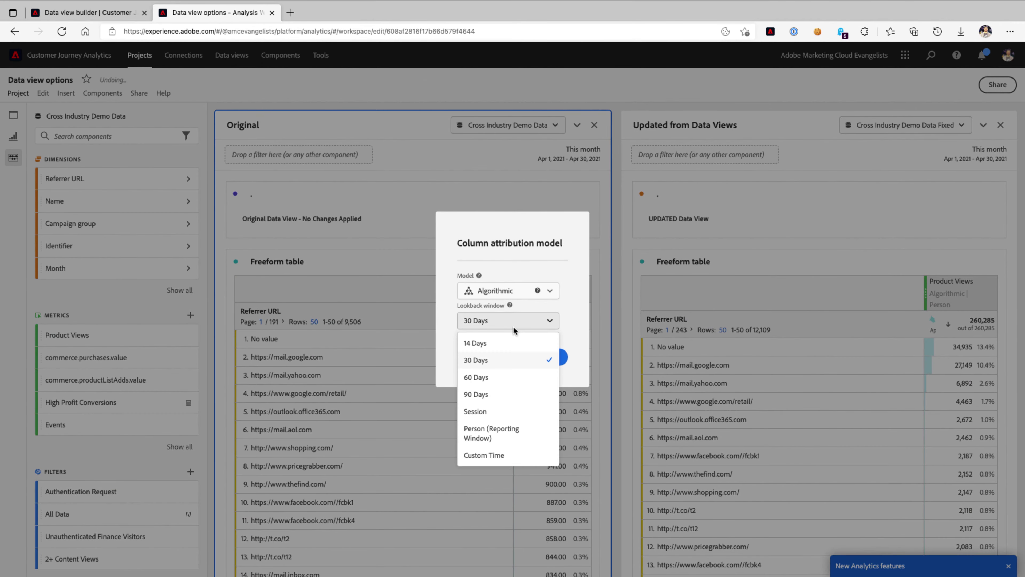
click(487, 423)
click(544, 352)
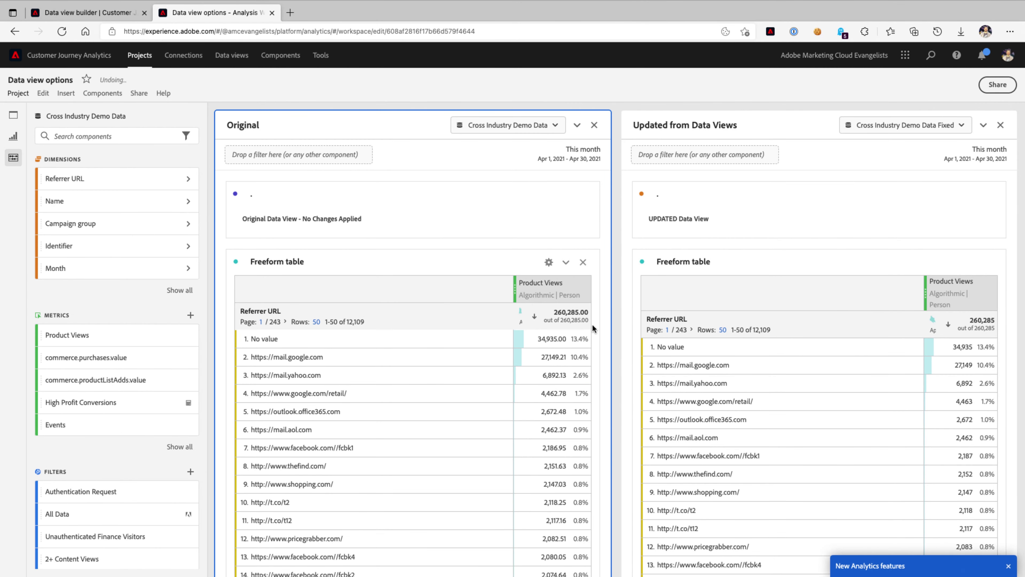
- Check the Referrer URL dimension's details in the Updated from Data Views table, and return to the data view's persistence settings
click(859, 324)
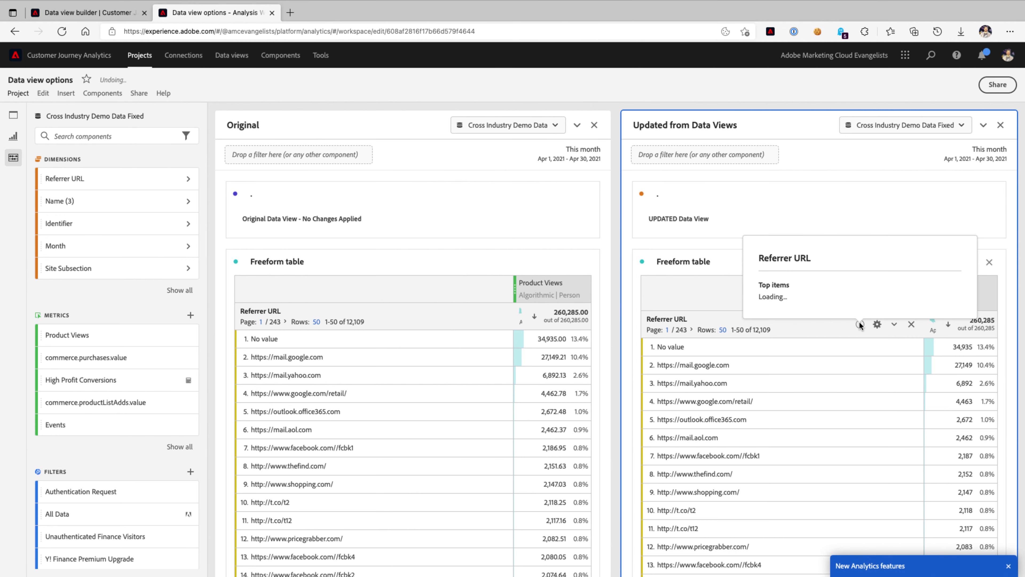
click(808, 129)
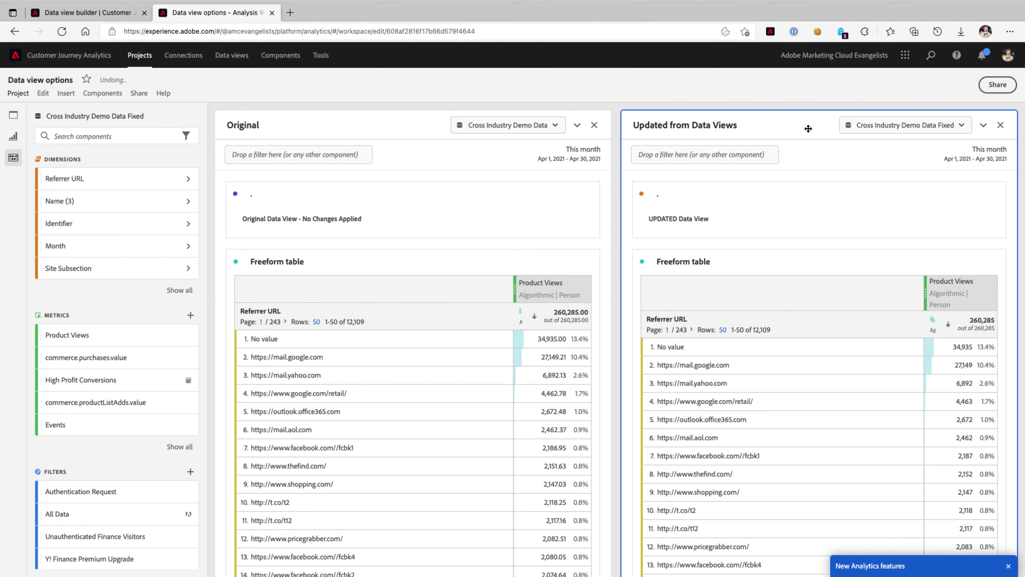
key(ctrl+shift+Tab)
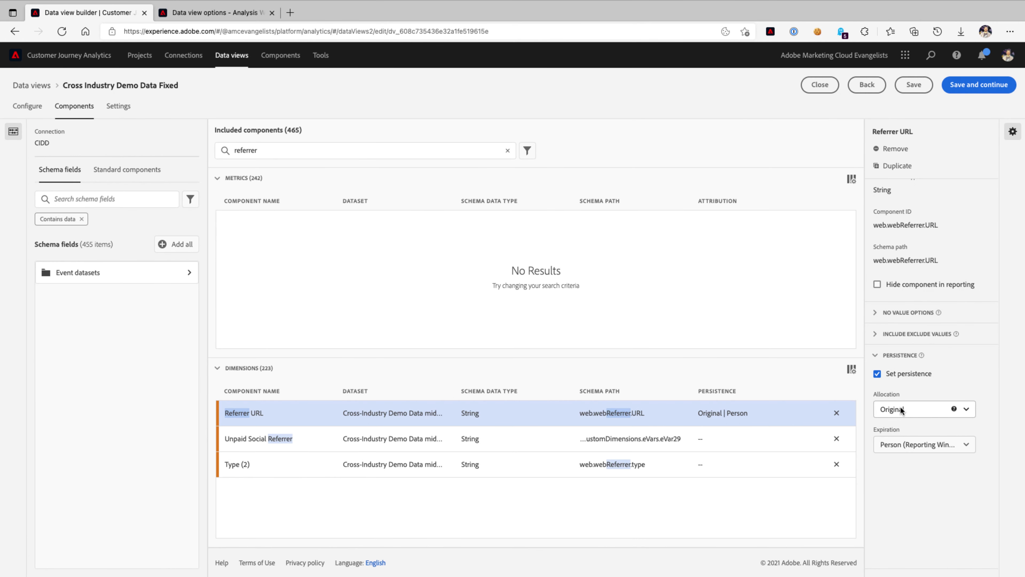